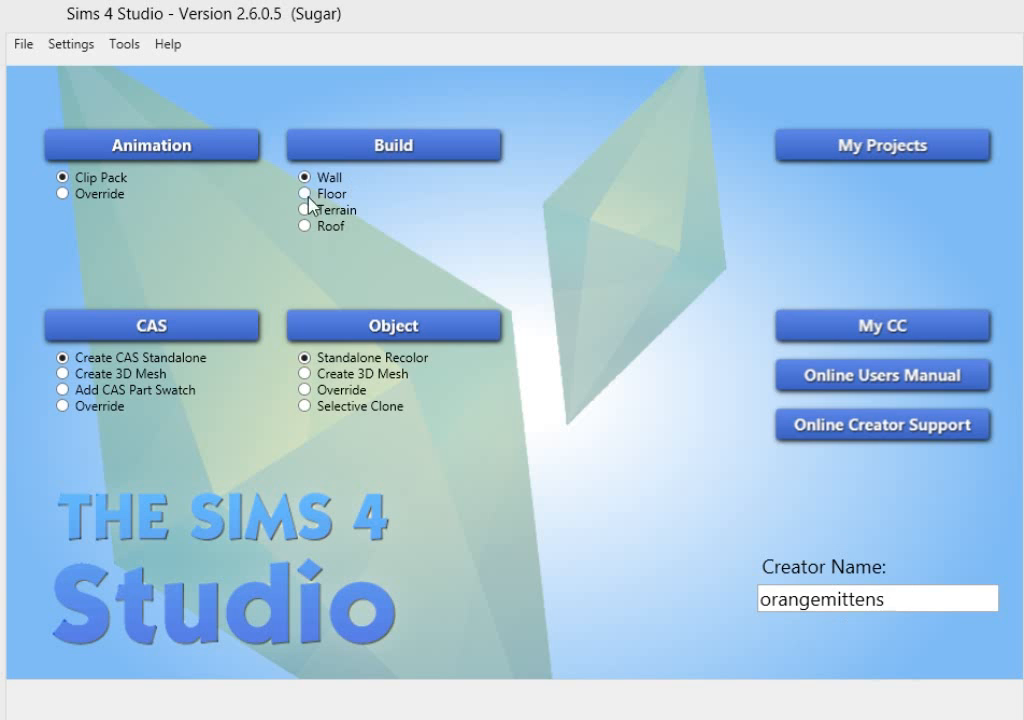
- Start a Build project of type Roof based on the orange clay brick-style tile roof in the second row
click(302, 228)
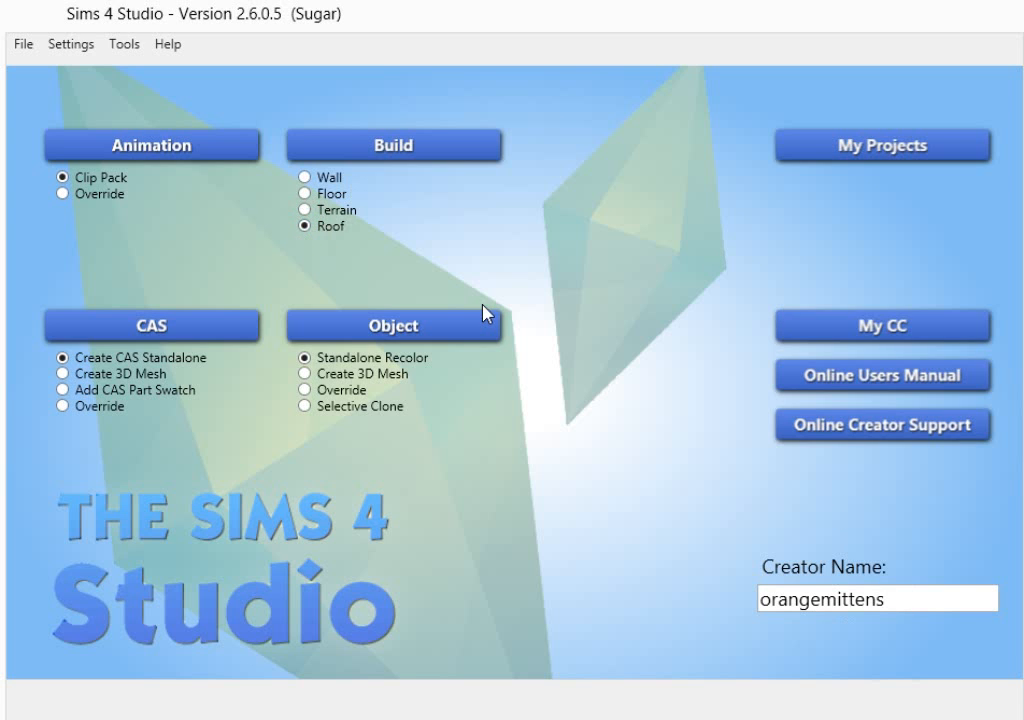
click(431, 160)
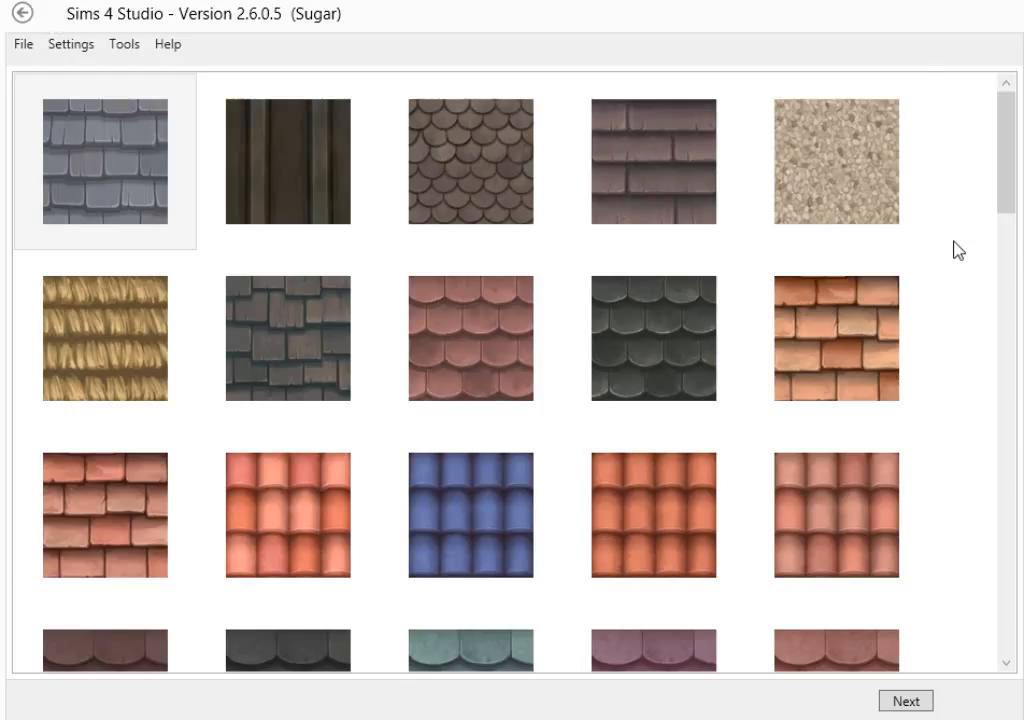
click(845, 325)
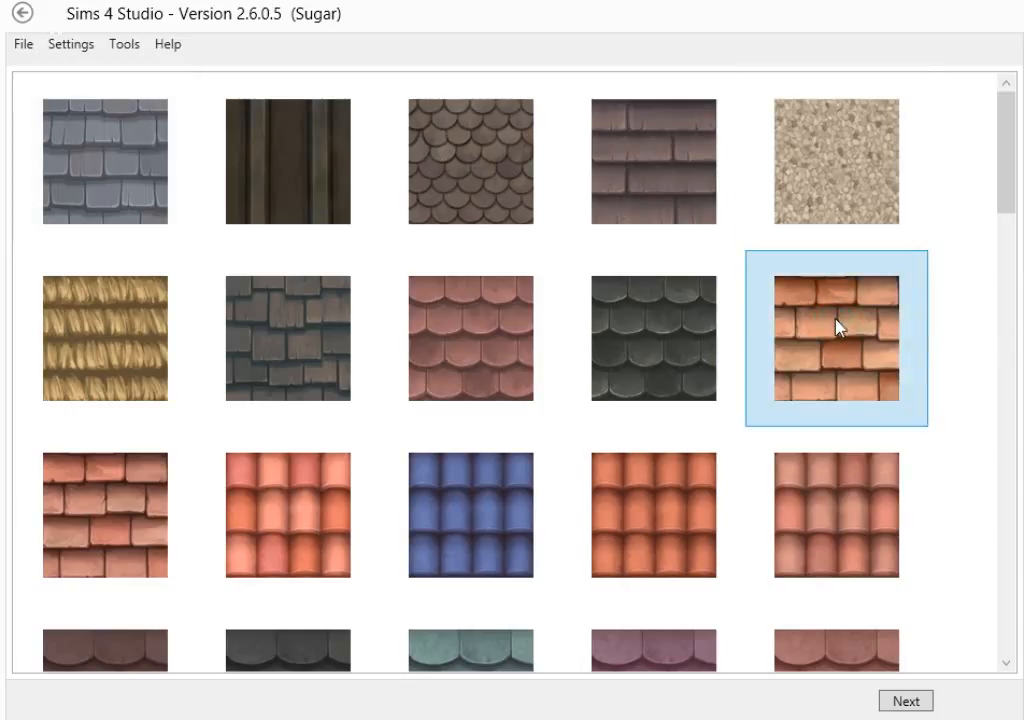
click(905, 701)
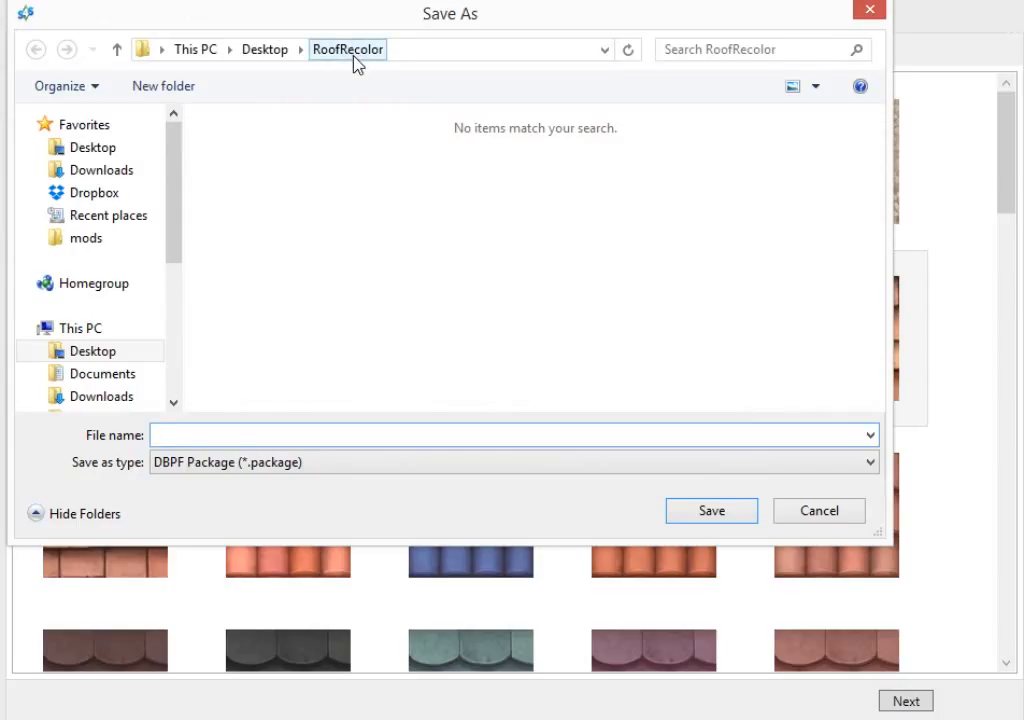
- Save the new package as om_Roof__Recolor in the RoofRecolor folder on the Desktop
click(185, 433)
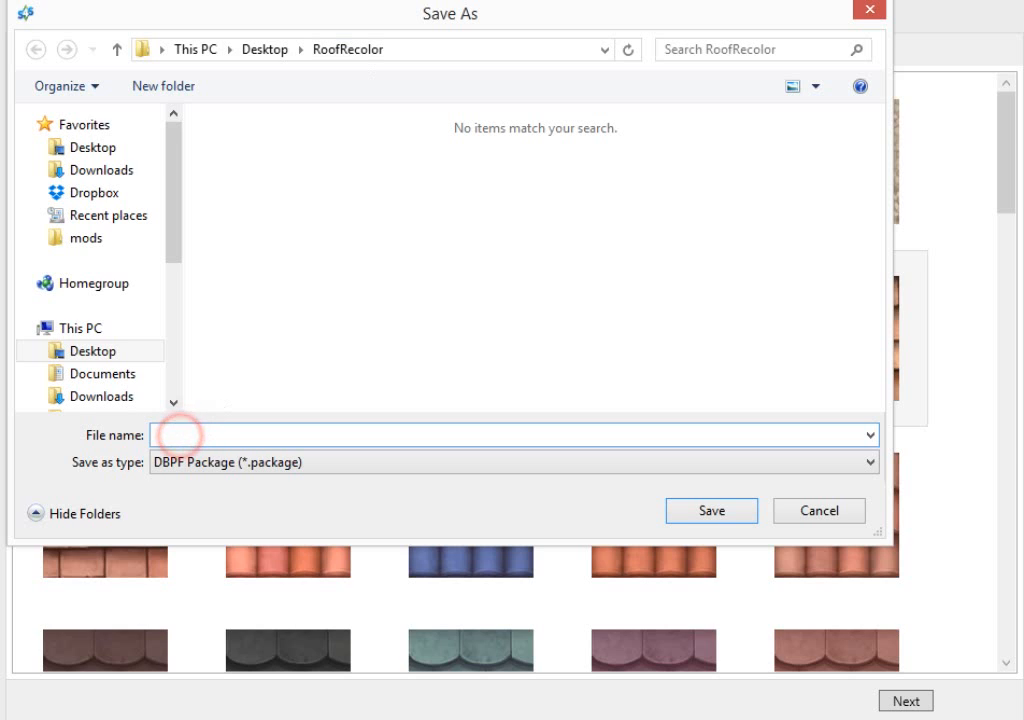
text(o)
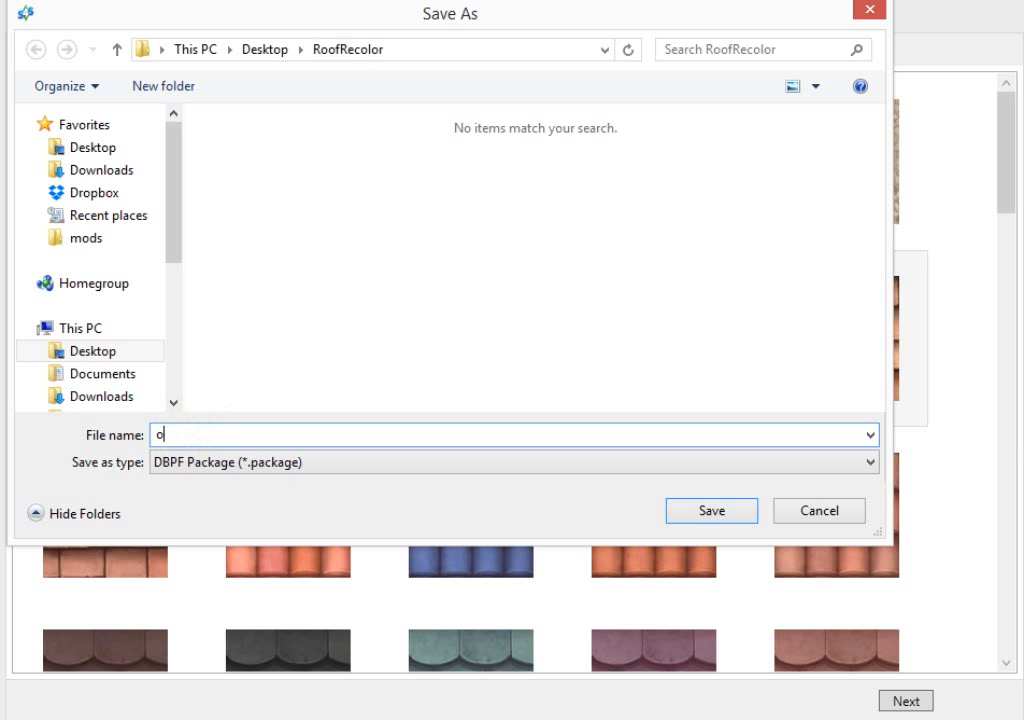
text(m_Roo)
text(f__Recolor)
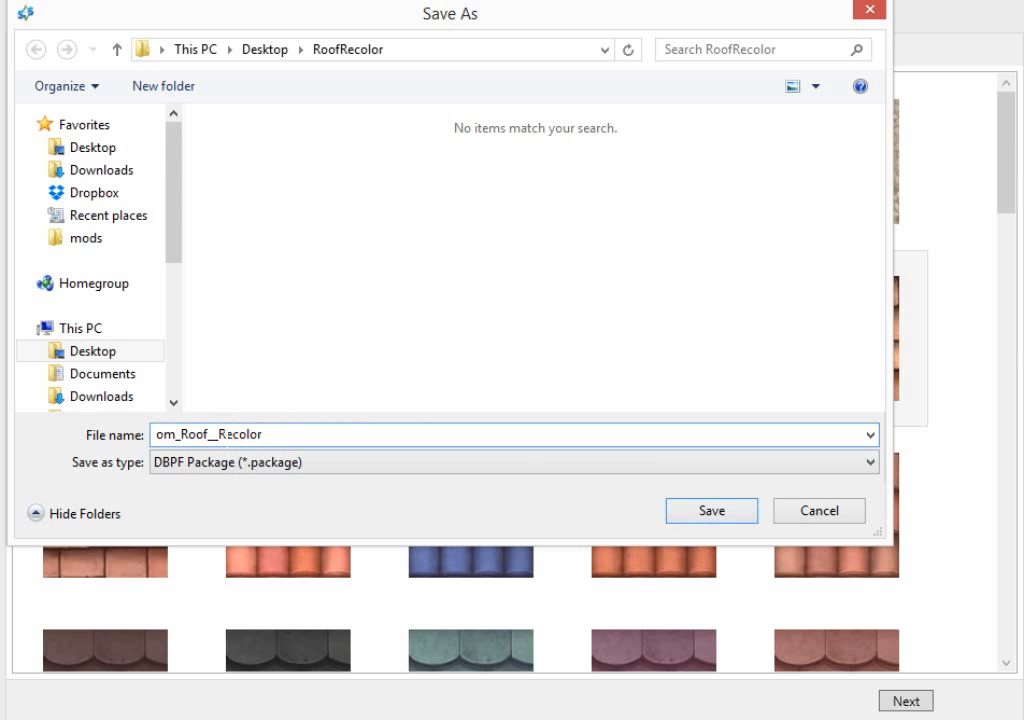
click(211, 433)
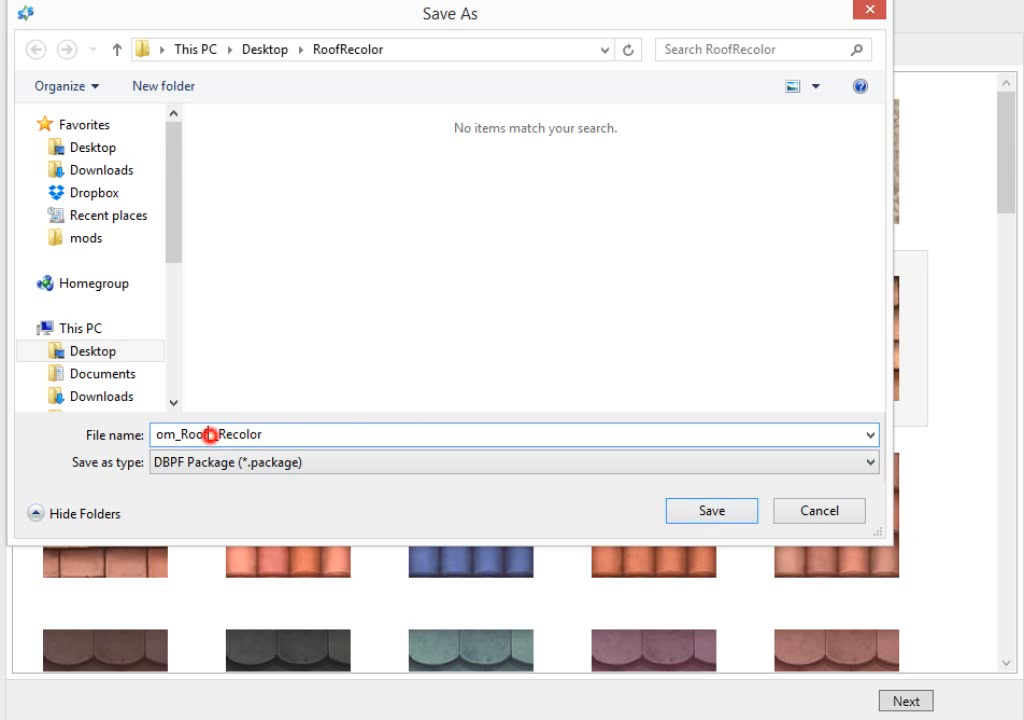
click(735, 514)
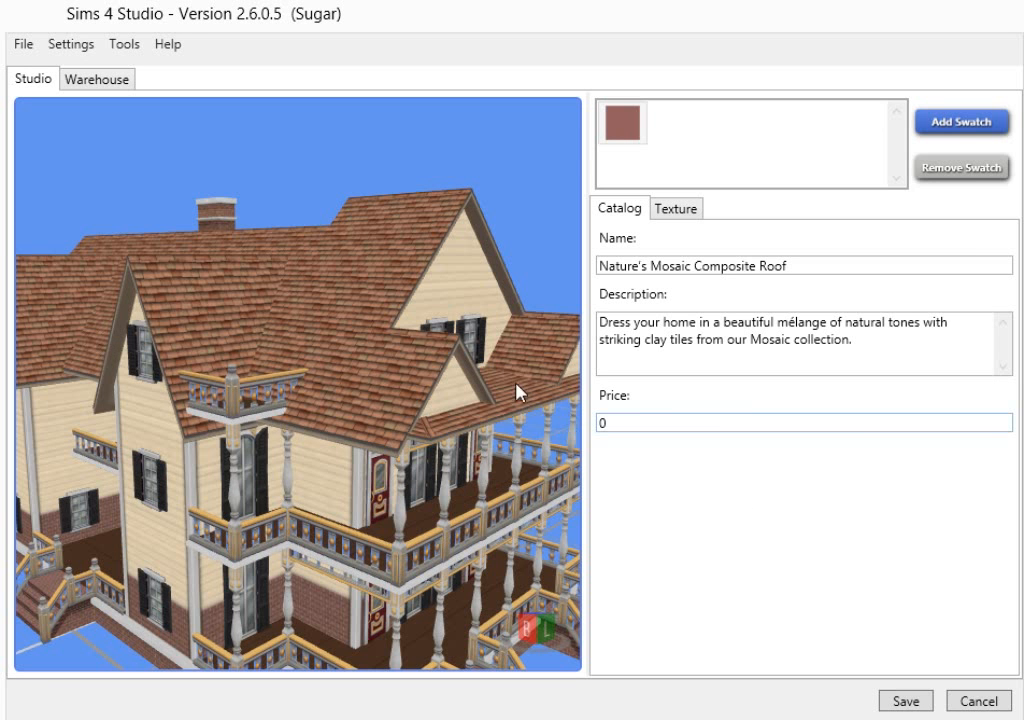
- Set the roof's catalog name to "My Roof" and its description to "Made using Sims 4 Studio!"
drag(428, 494, 390, 455)
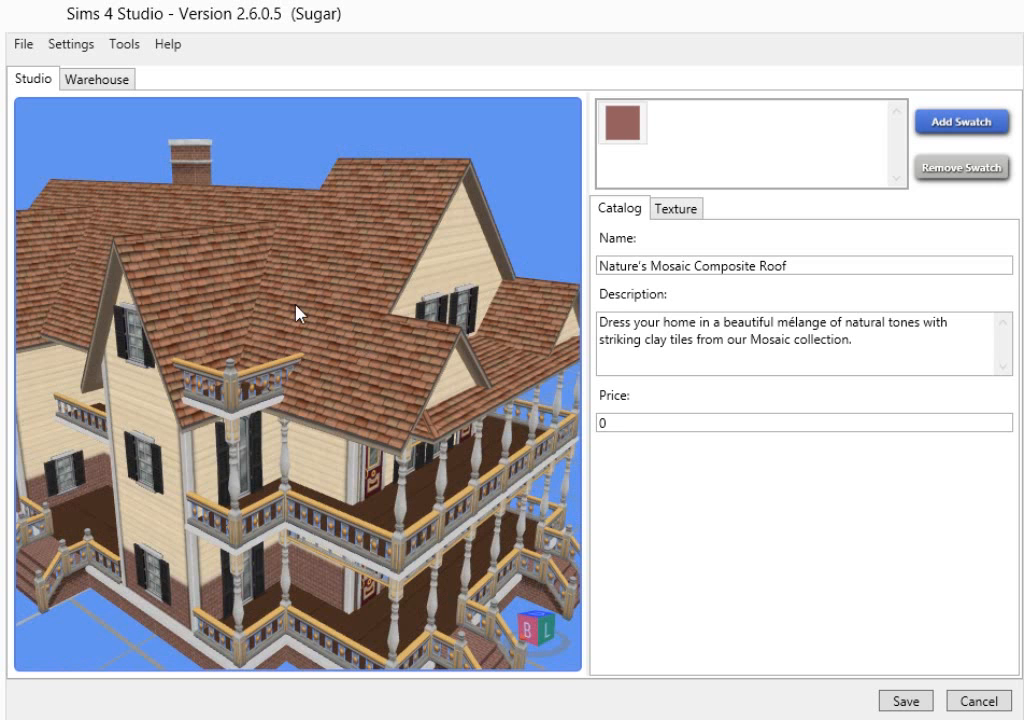
drag(368, 391, 290, 423)
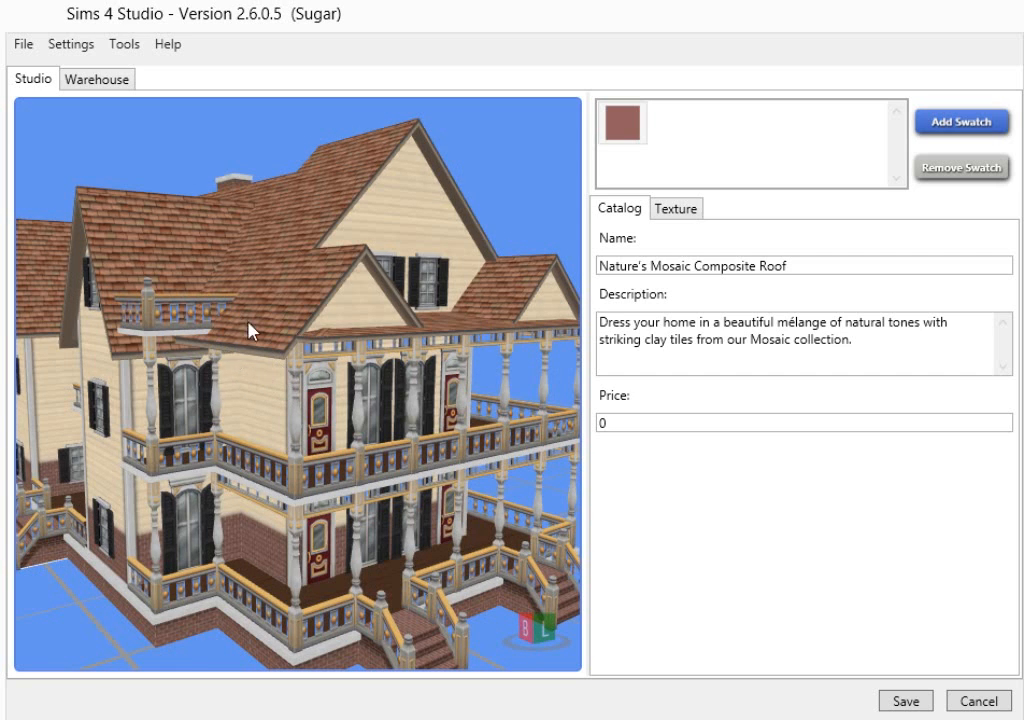
drag(265, 319, 292, 386)
click(622, 212)
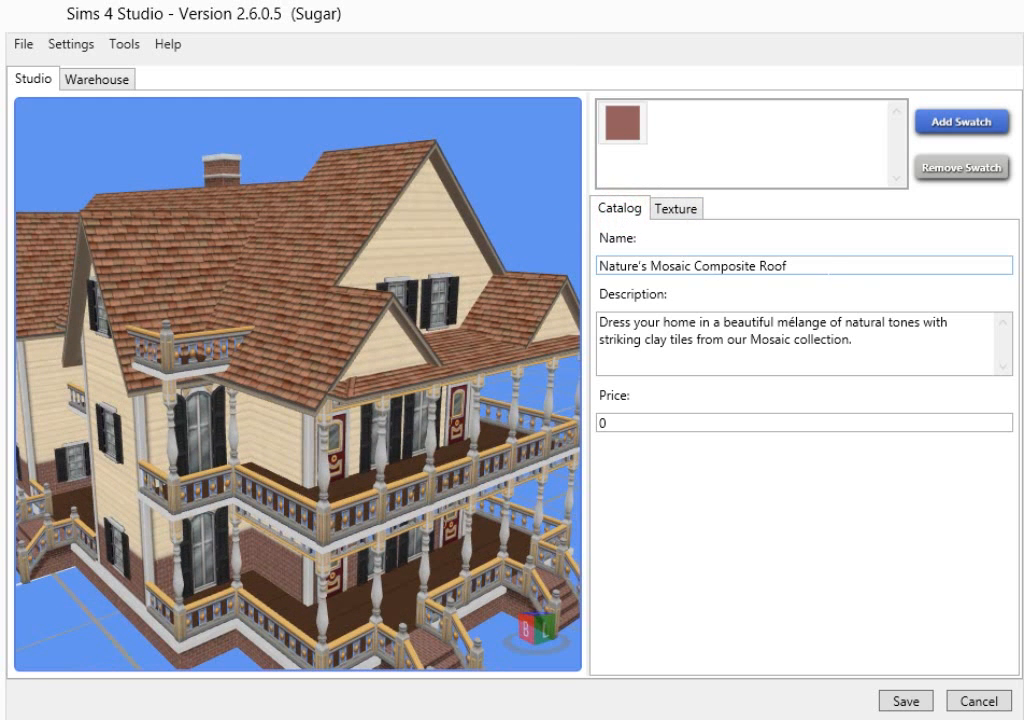
drag(826, 268, 517, 258)
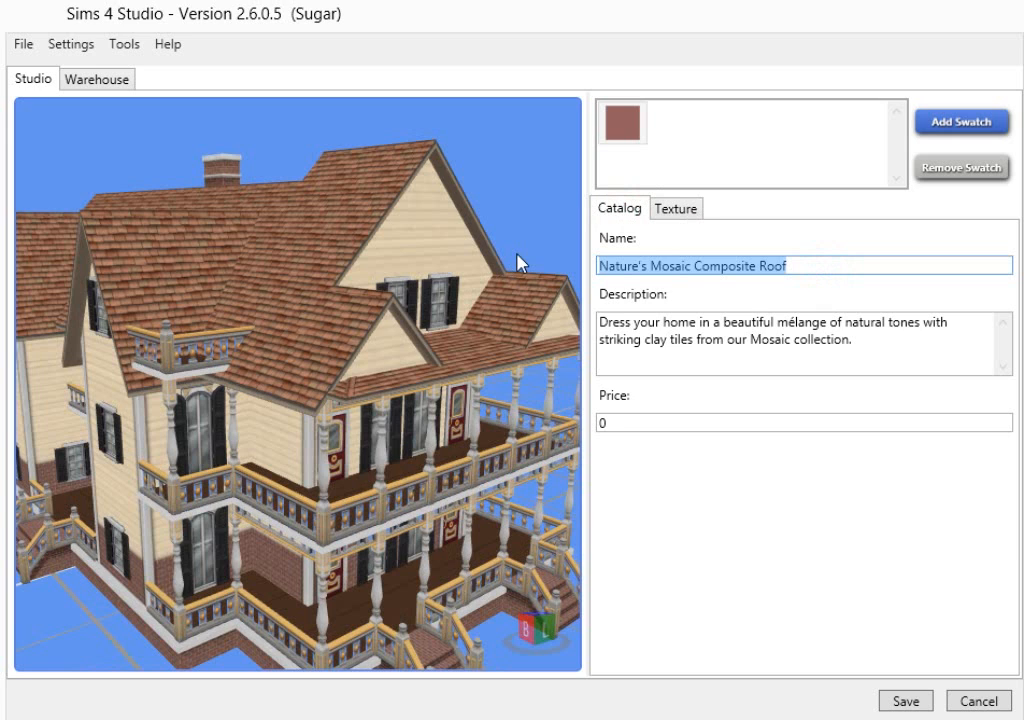
text(My Roof)
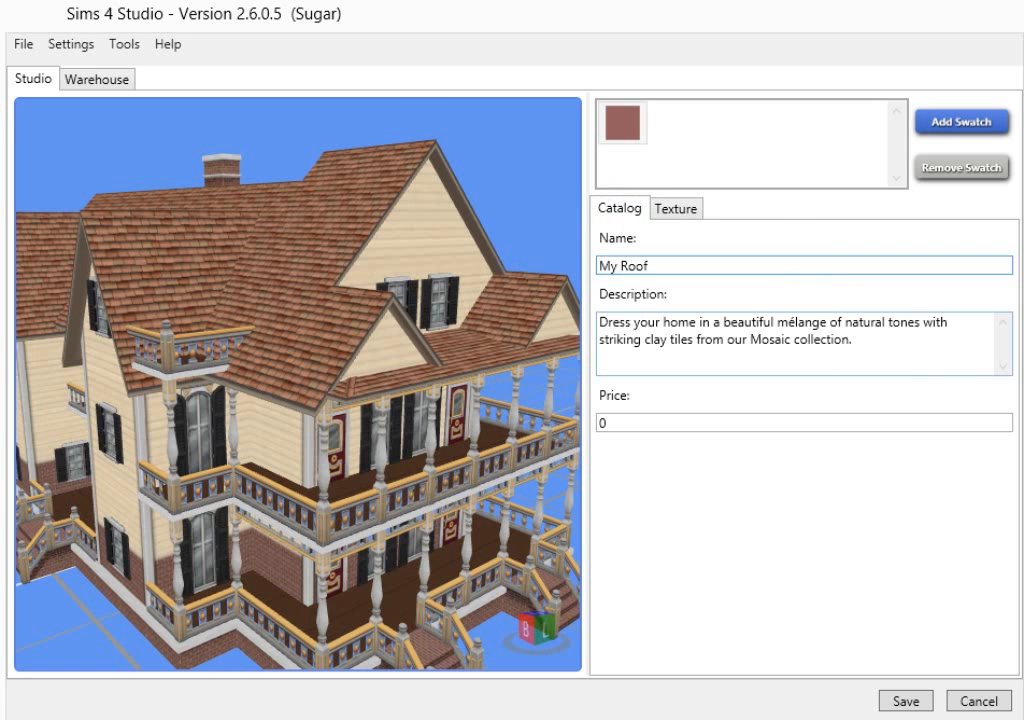
drag(880, 340, 538, 305)
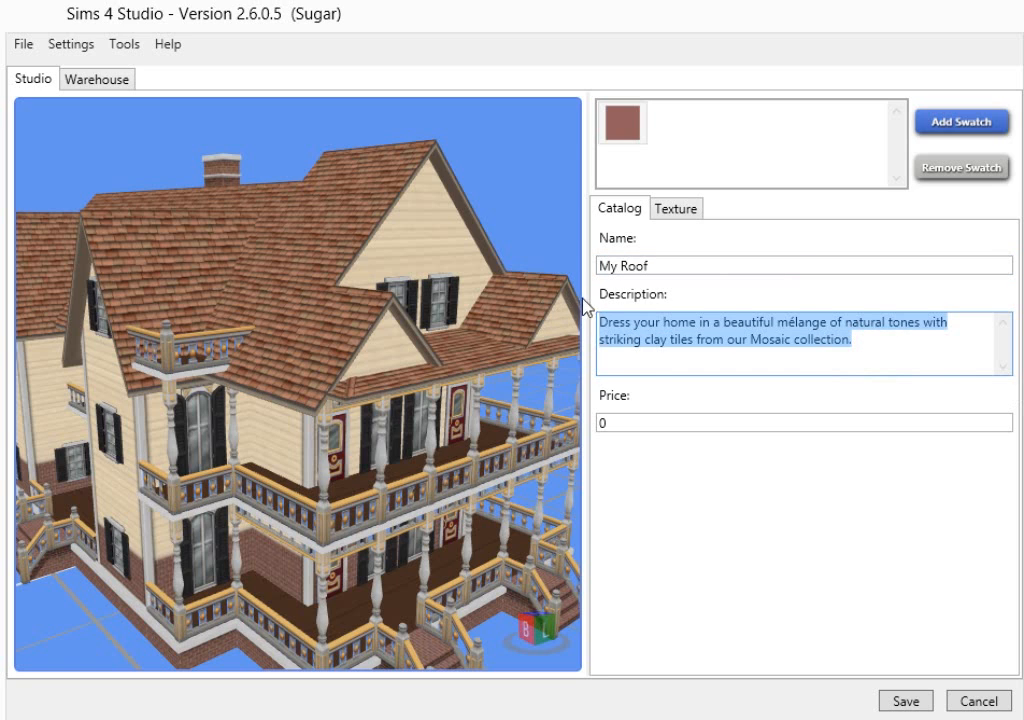
text(Made)
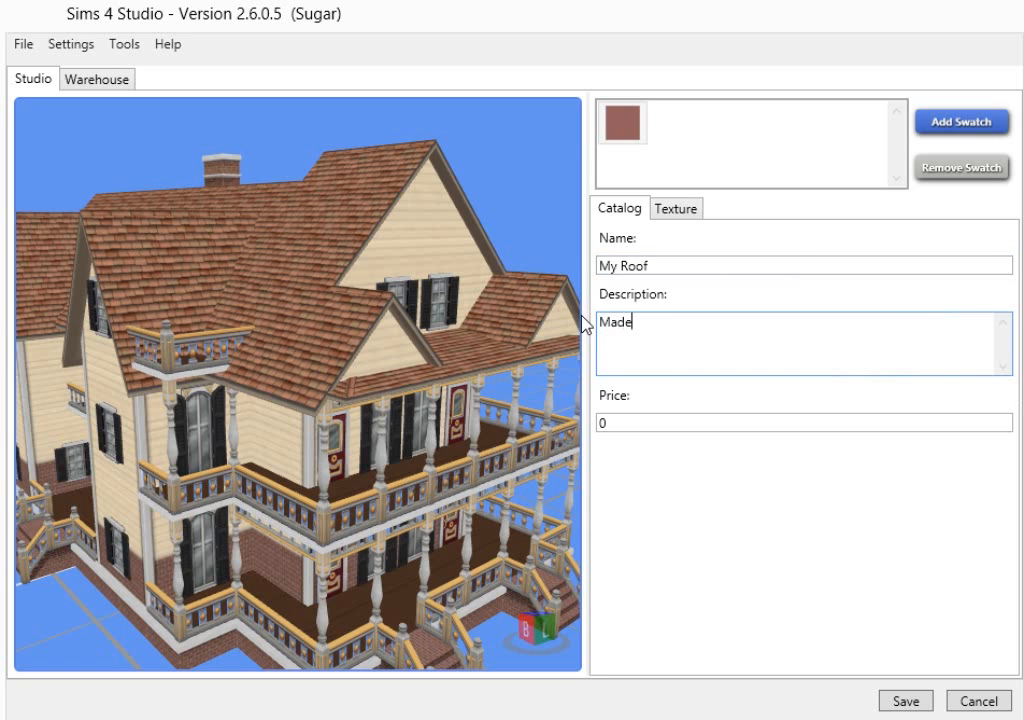
text( using Sims 4 Studio!)
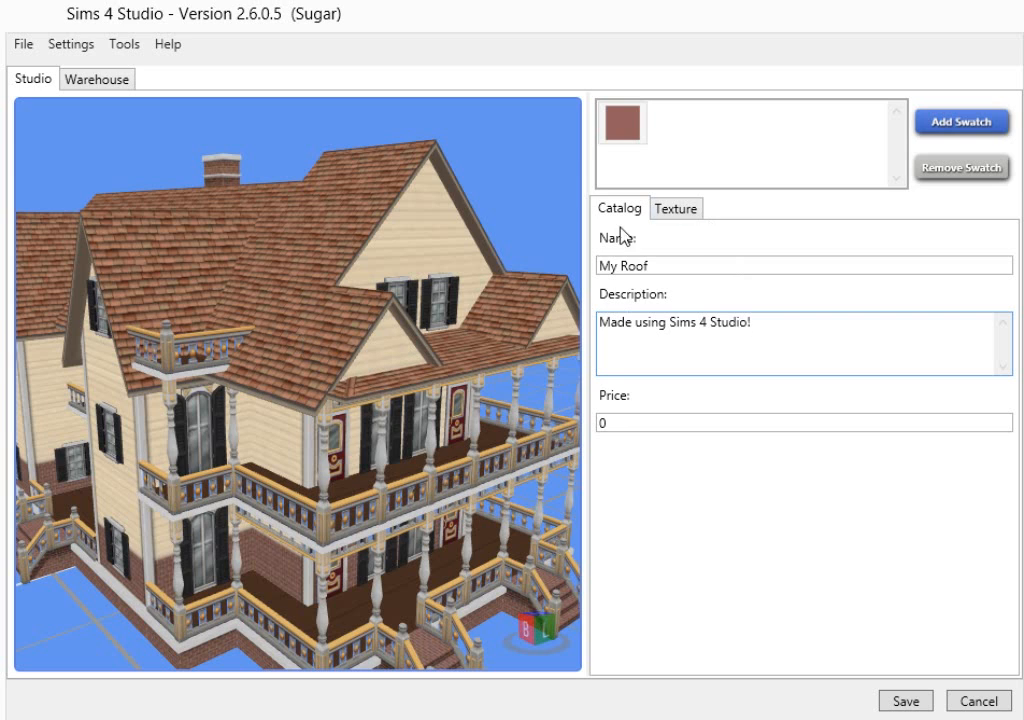
- Examine the roof's list of diffuse, normal and specular textures alongside the roof surfaces on the house preview
click(689, 213)
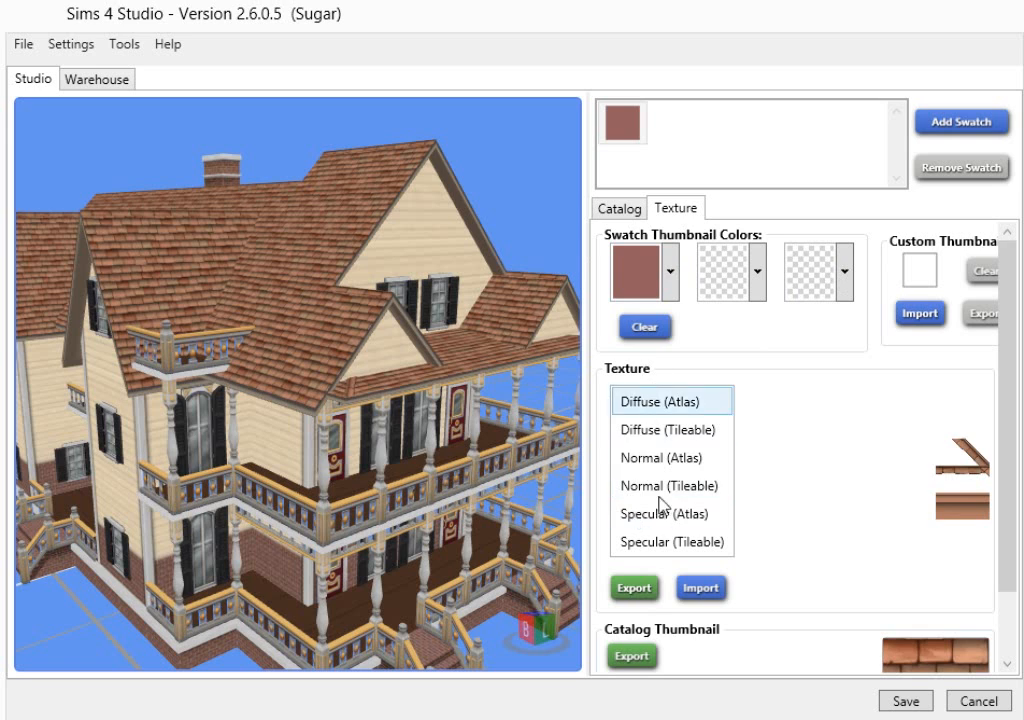
mouse_move(1009, 386)
mouse_down()
mouse_move(1013, 411)
mouse_move(988, 498)
mouse_up()
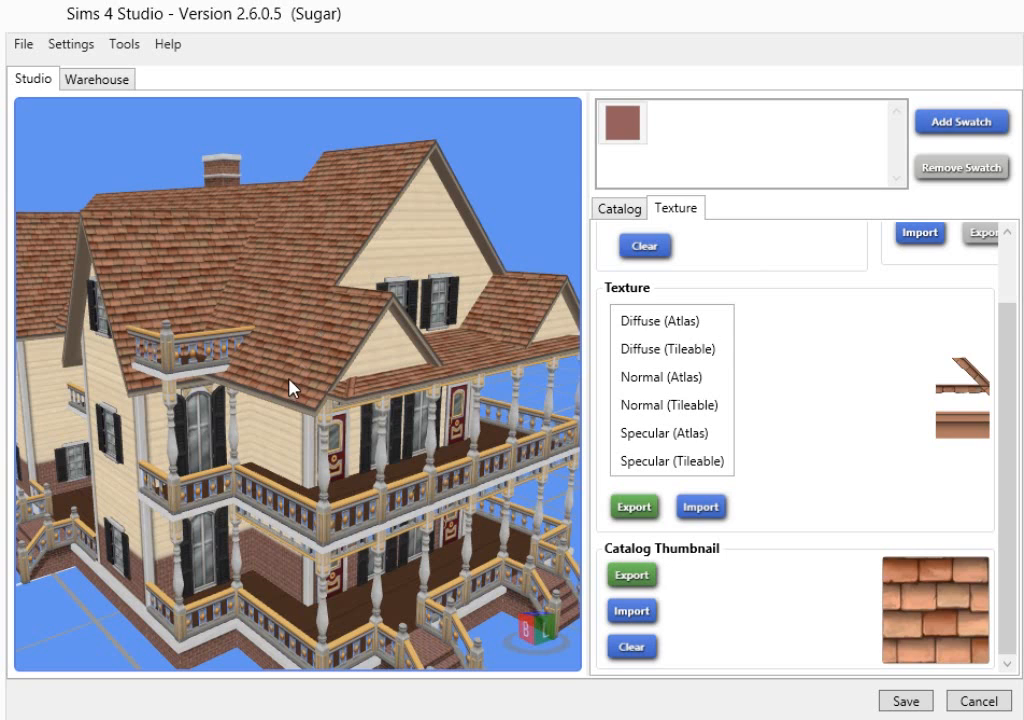
drag(289, 388, 325, 363)
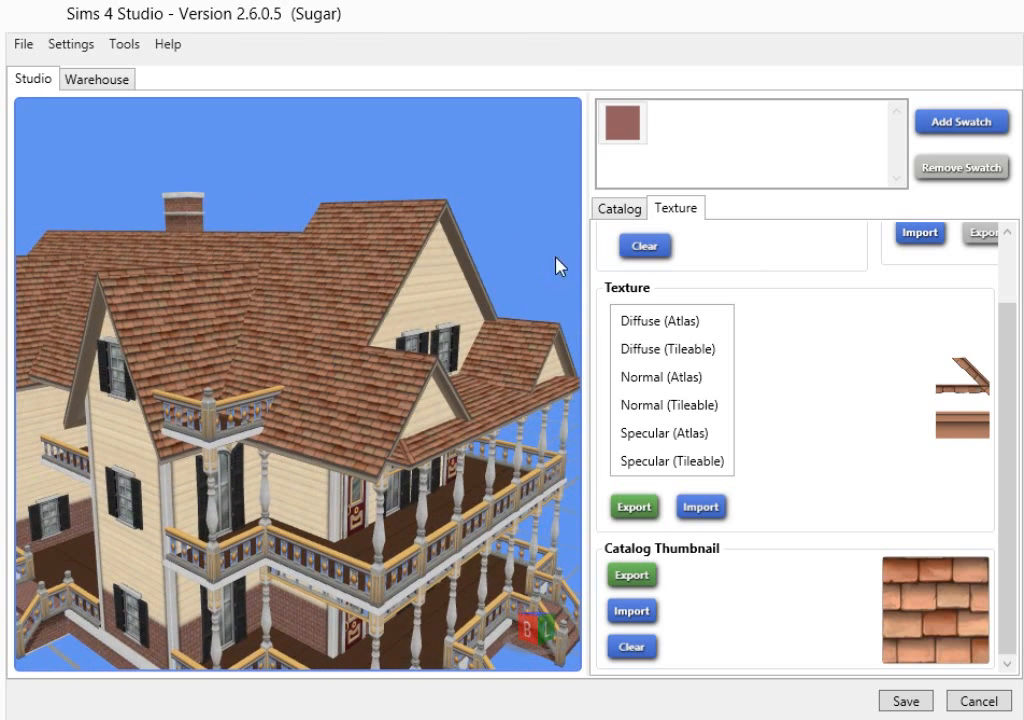
drag(469, 315, 327, 289)
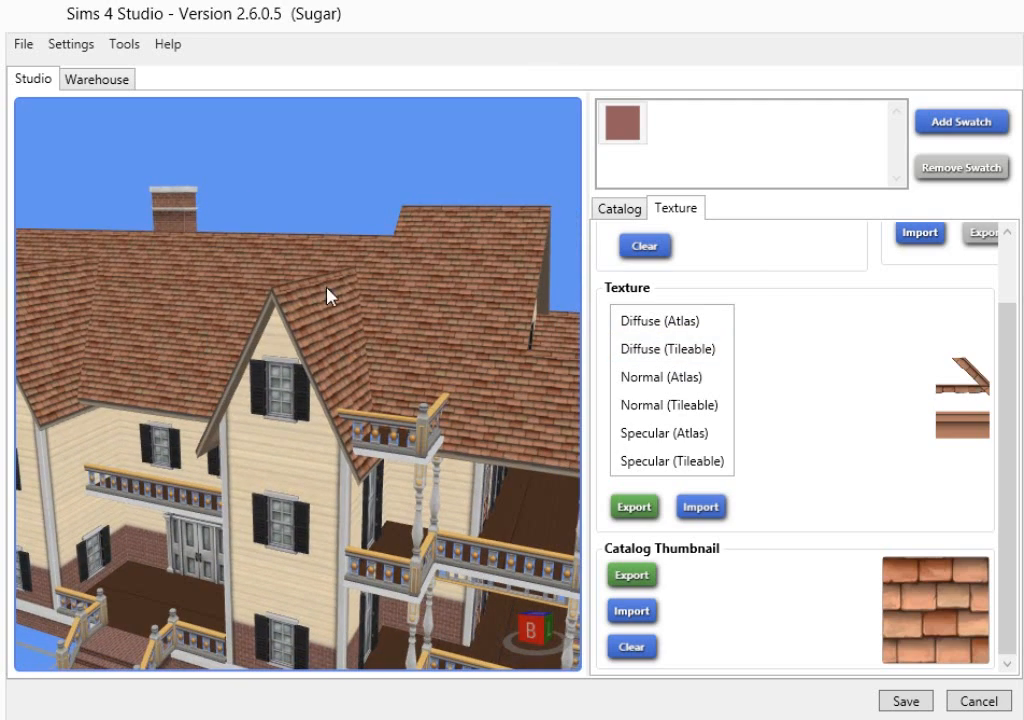
drag(450, 408, 322, 414)
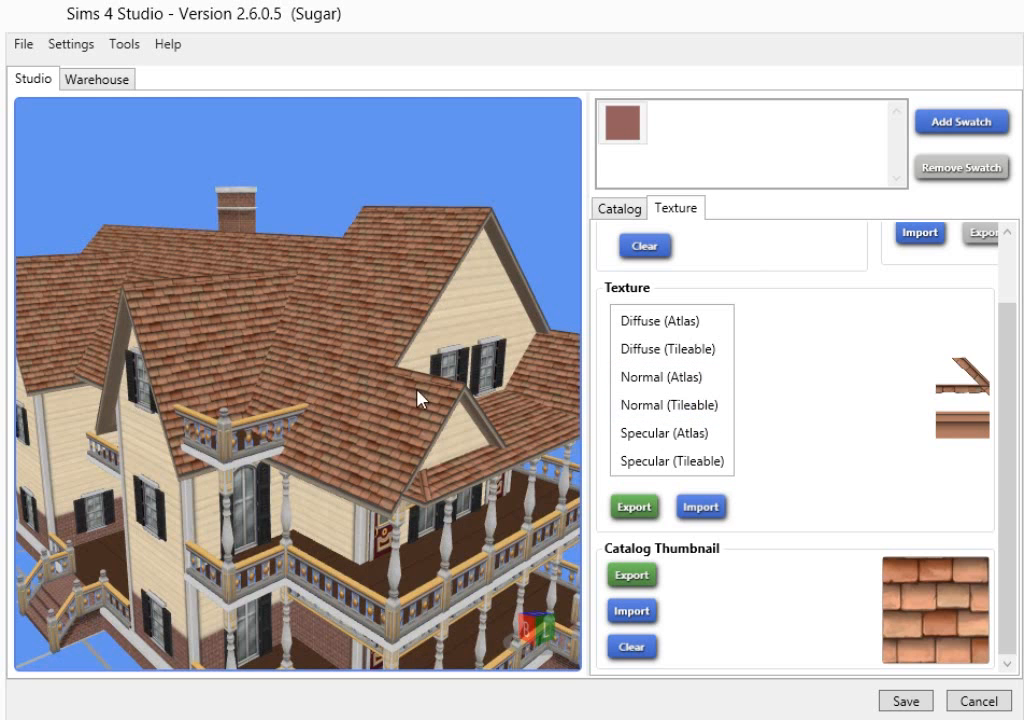
drag(417, 395, 457, 297)
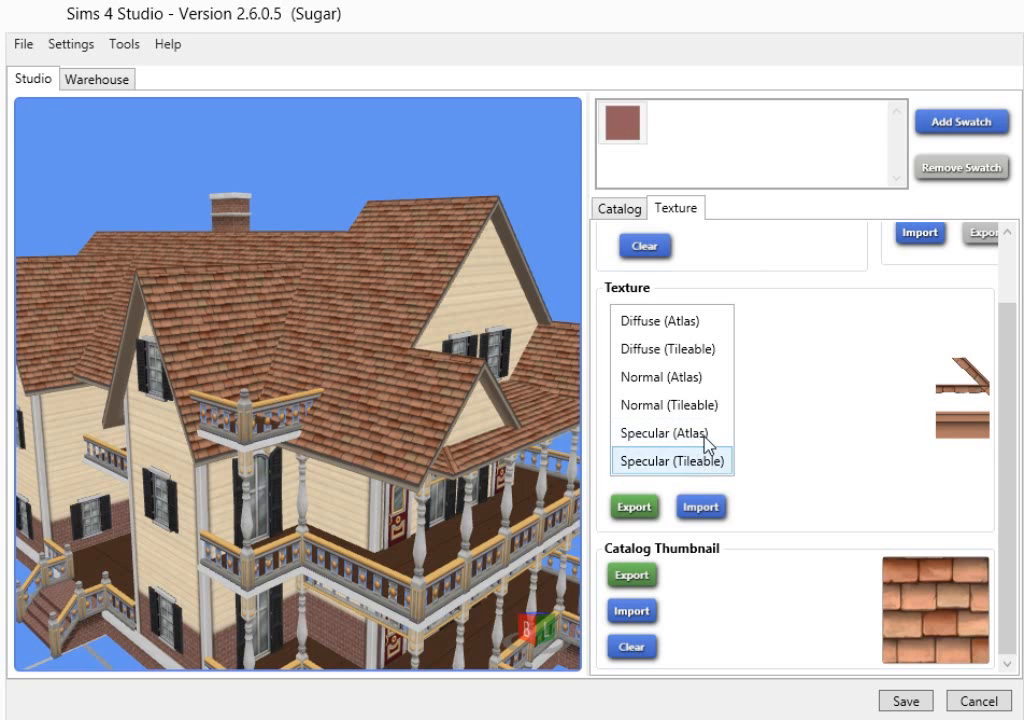
drag(414, 359, 308, 398)
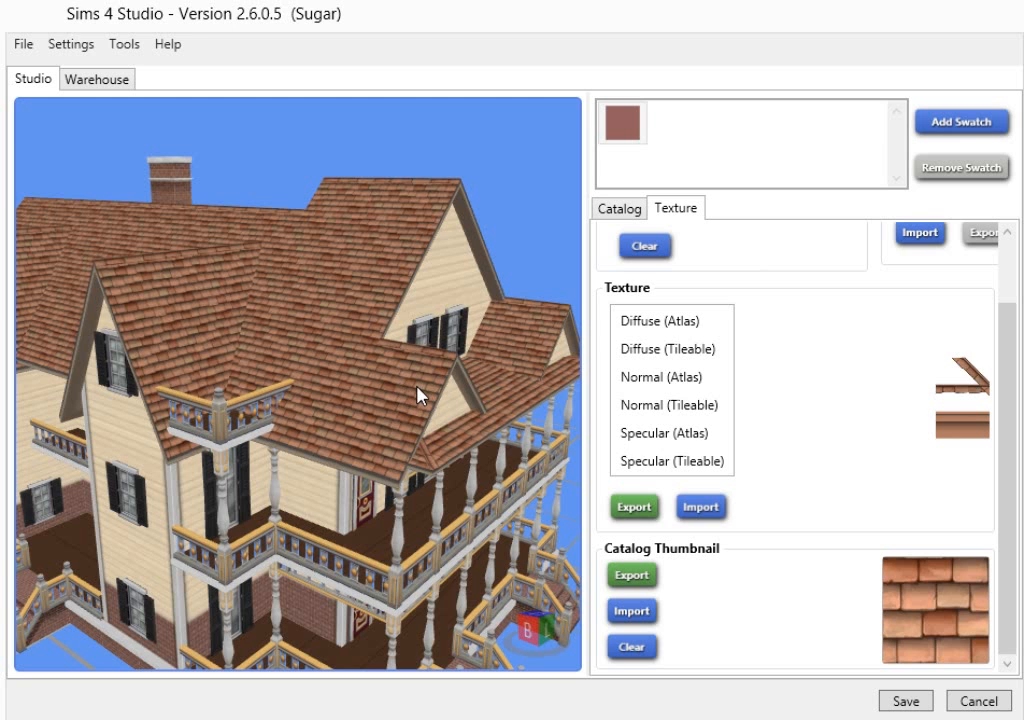
drag(418, 373, 450, 359)
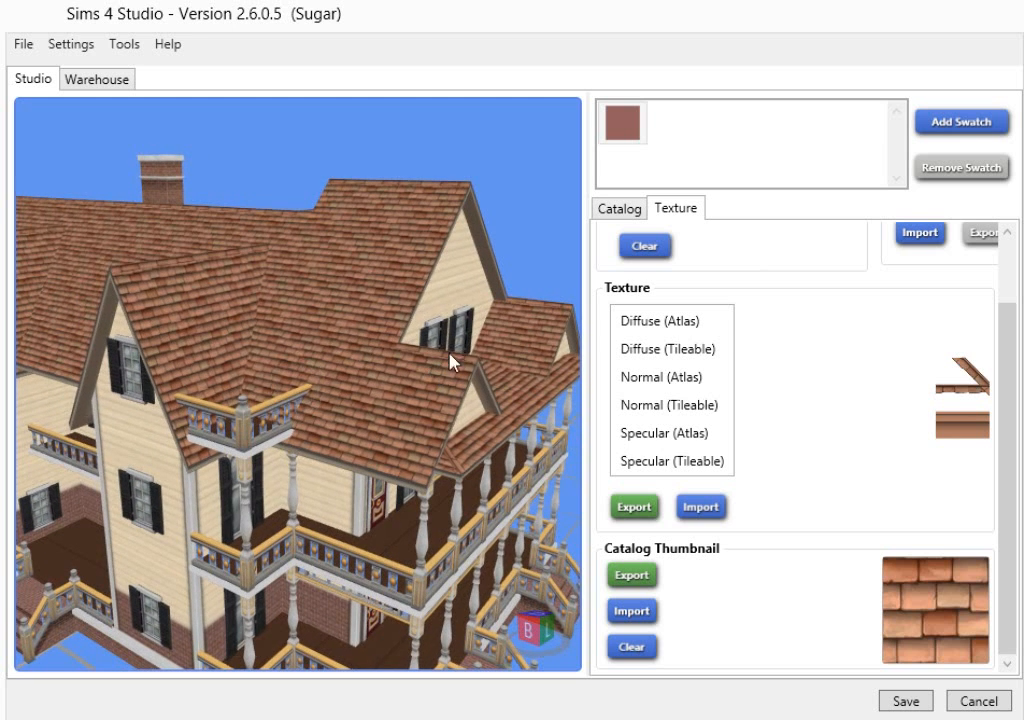
- Compare the Diffuse (Atlas) and Diffuse (Tileable) textures with the roof edges and surfaces of the house preview
click(672, 322)
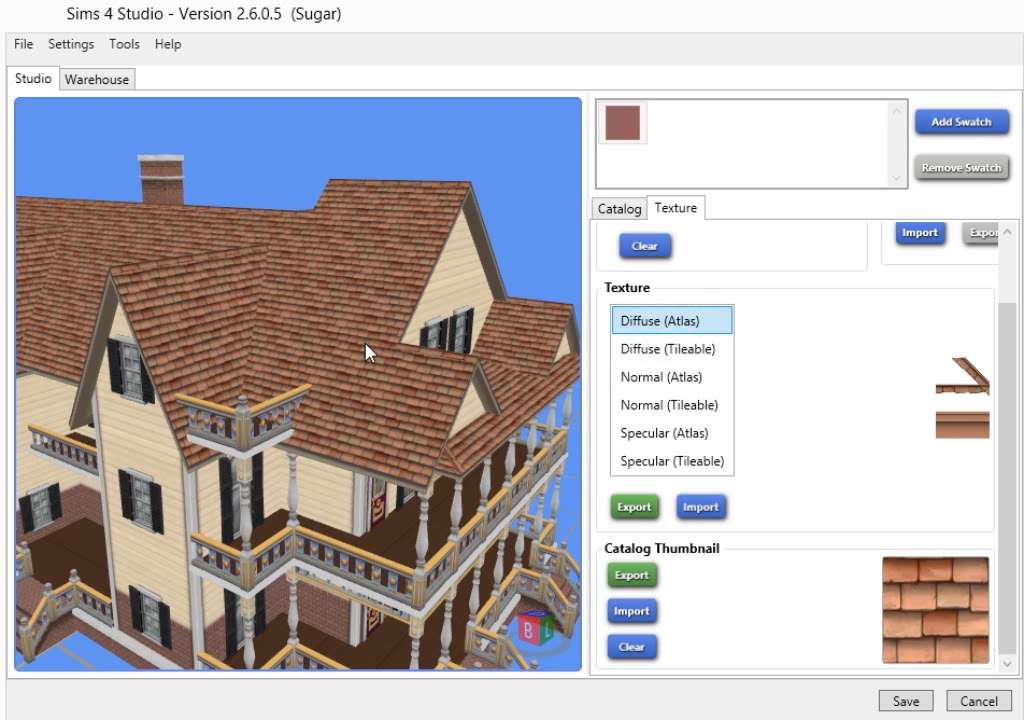
right_drag(457, 414, 30, 446)
scroll(258, 414, up, 5)
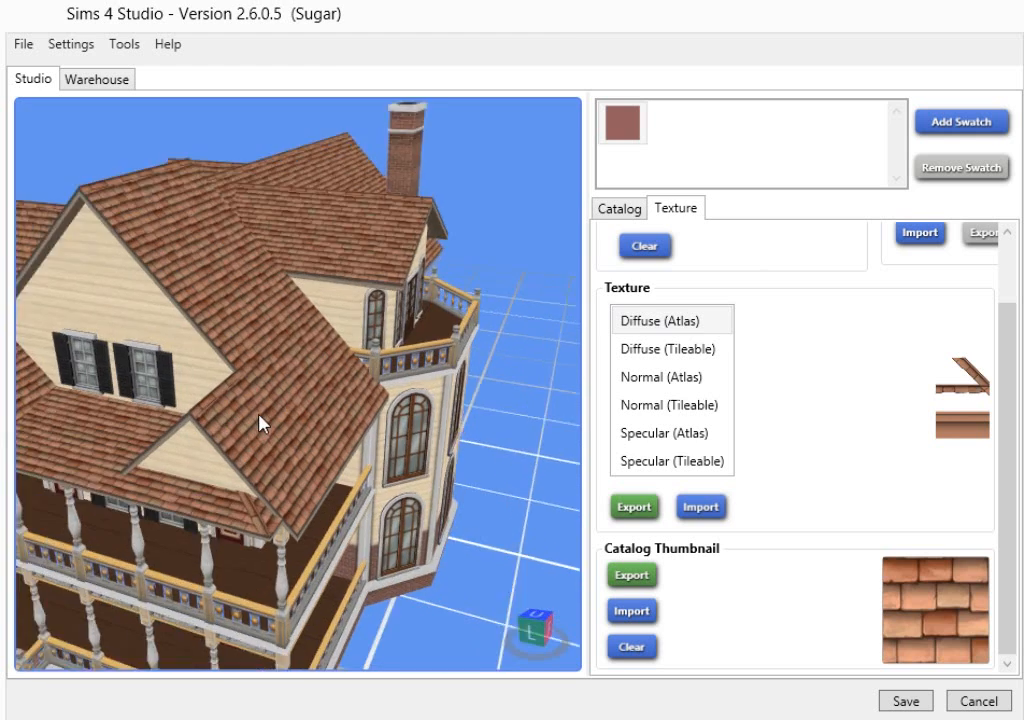
middle_drag(278, 430, 302, 402)
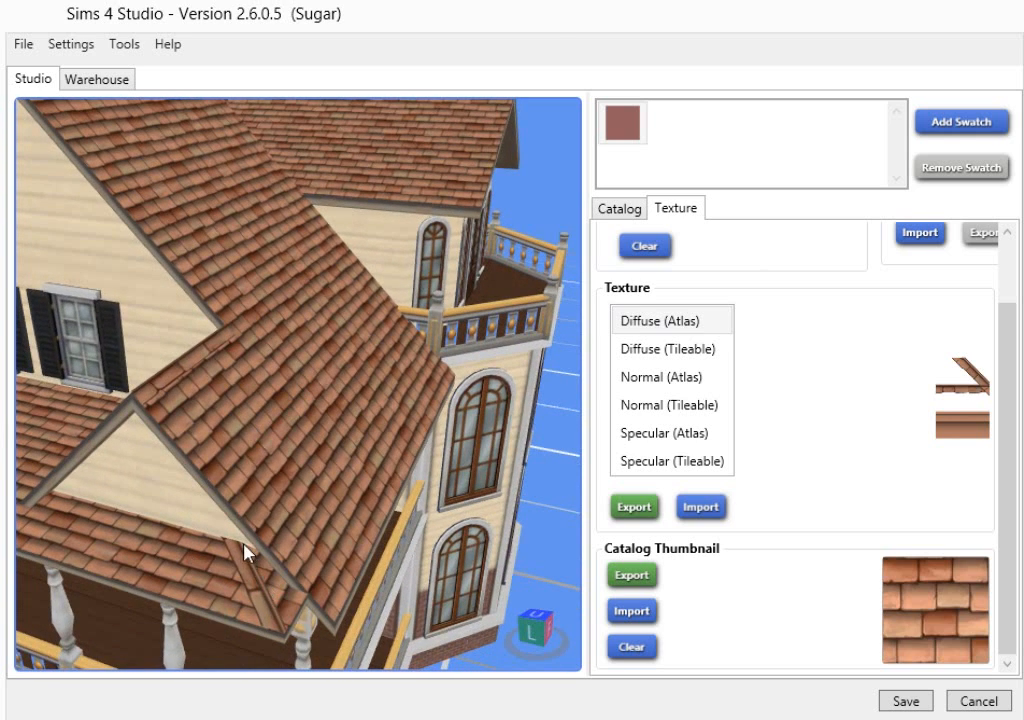
click(706, 352)
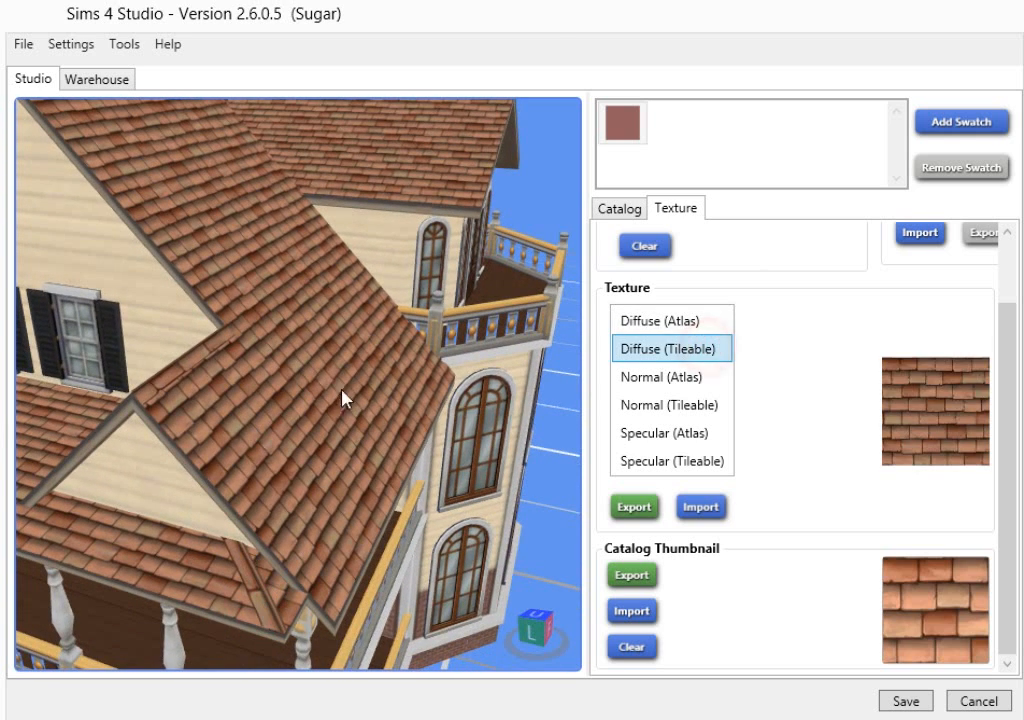
right_drag(278, 376, 650, 328)
scroll(358, 350, down, 5)
right_drag(243, 360, 297, 370)
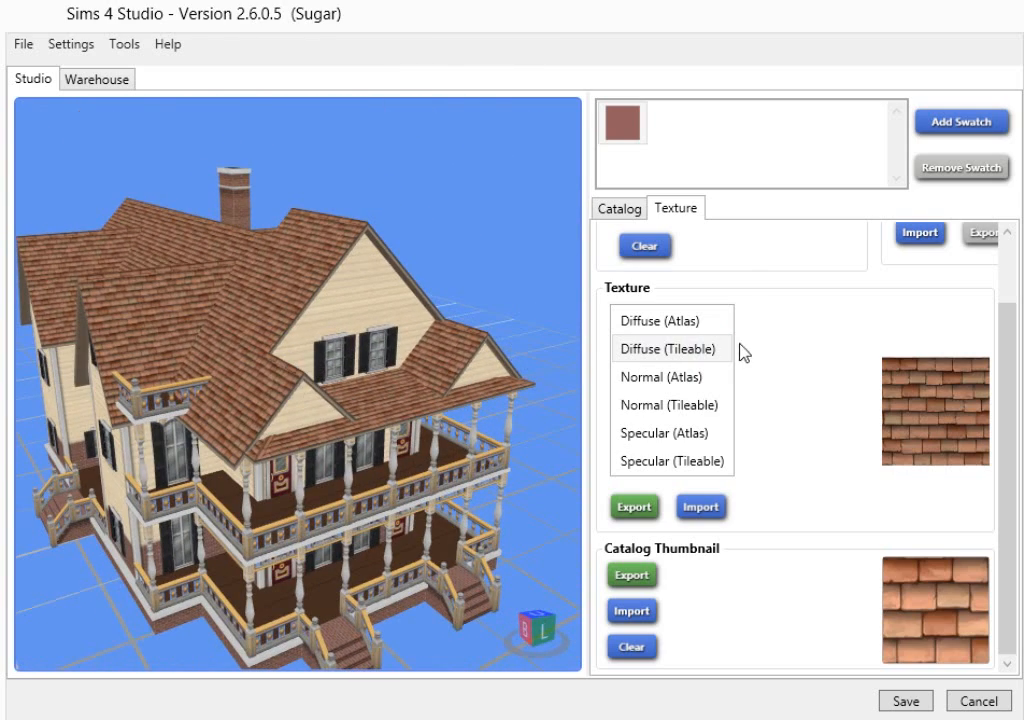
- Start exporting the Diffuse (Atlas) texture into the RoofRecolor folder under the file name Atlas
click(692, 322)
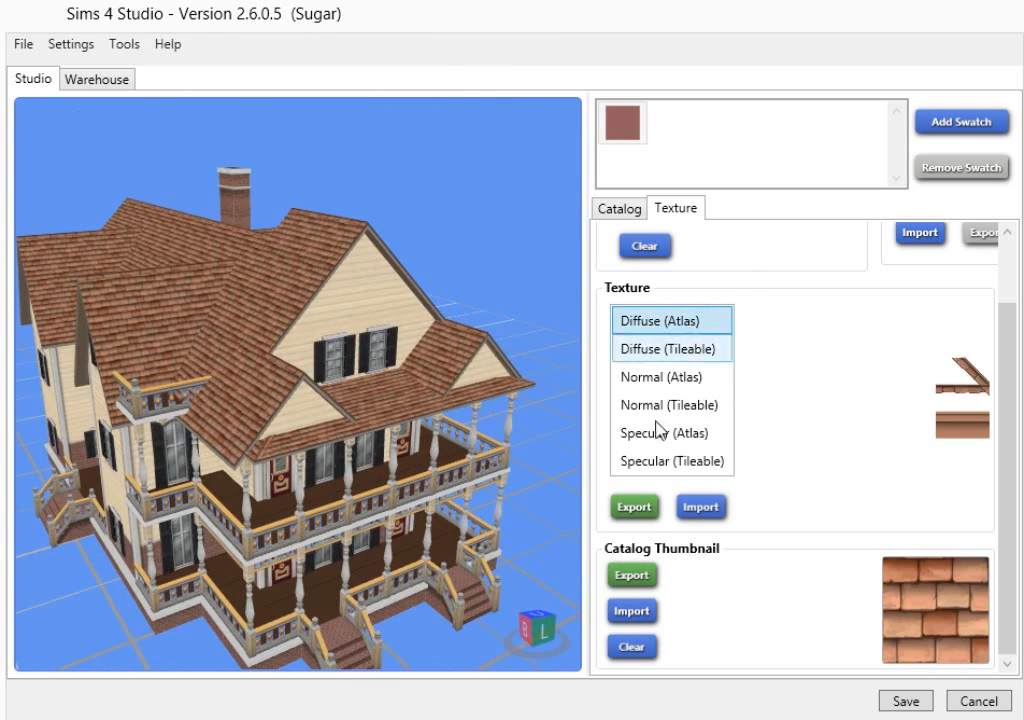
click(633, 510)
click(186, 430)
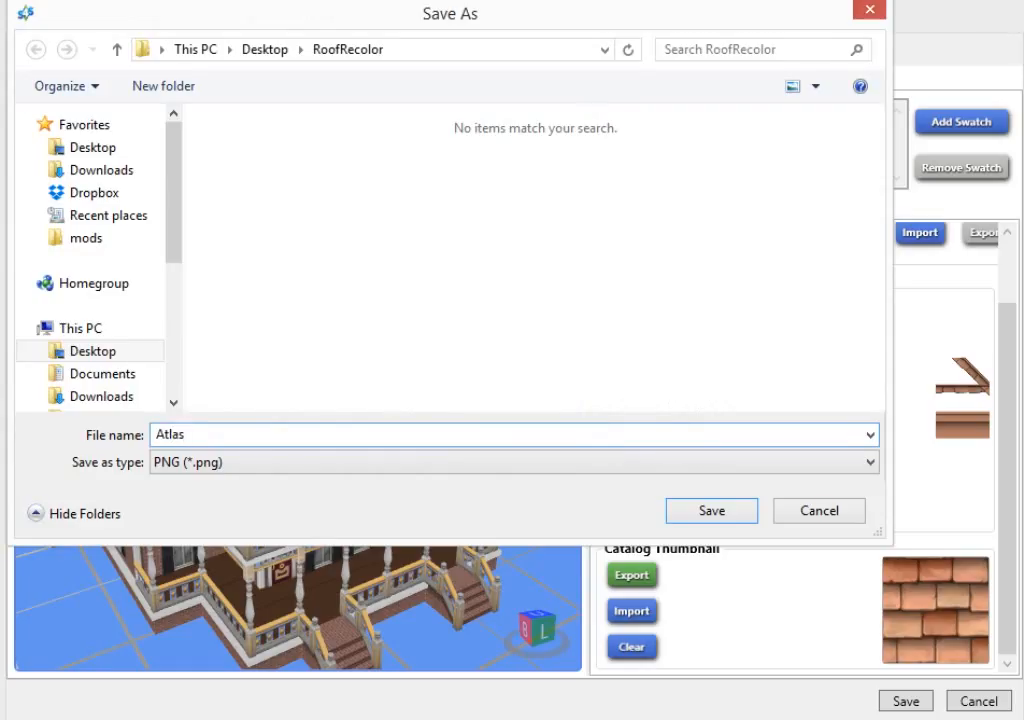
click(230, 463)
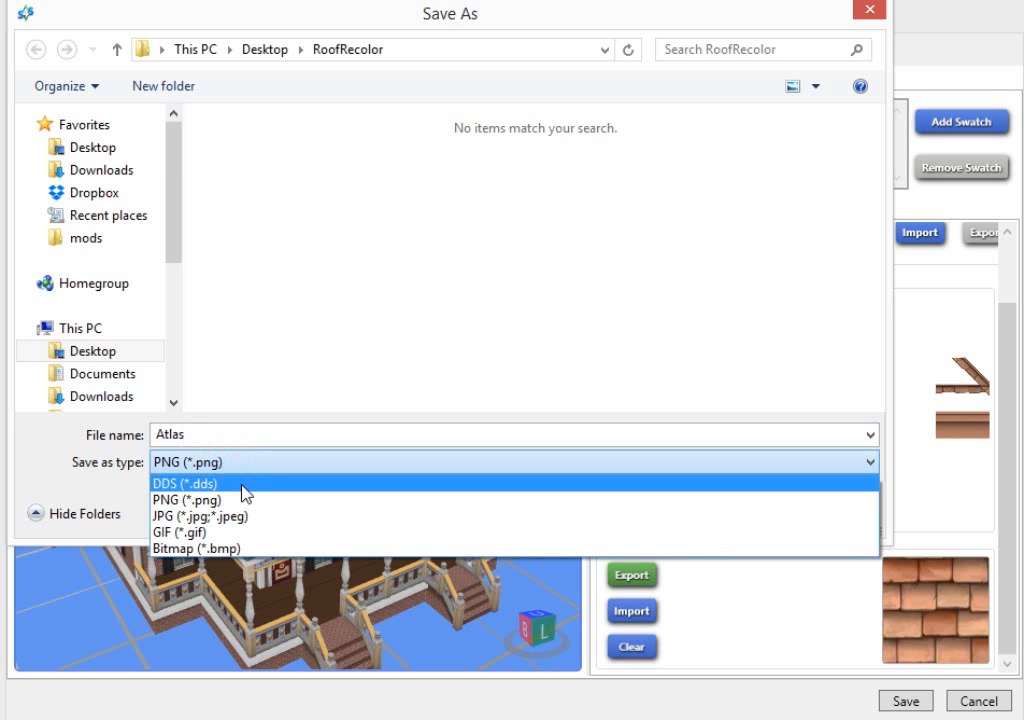
click(245, 485)
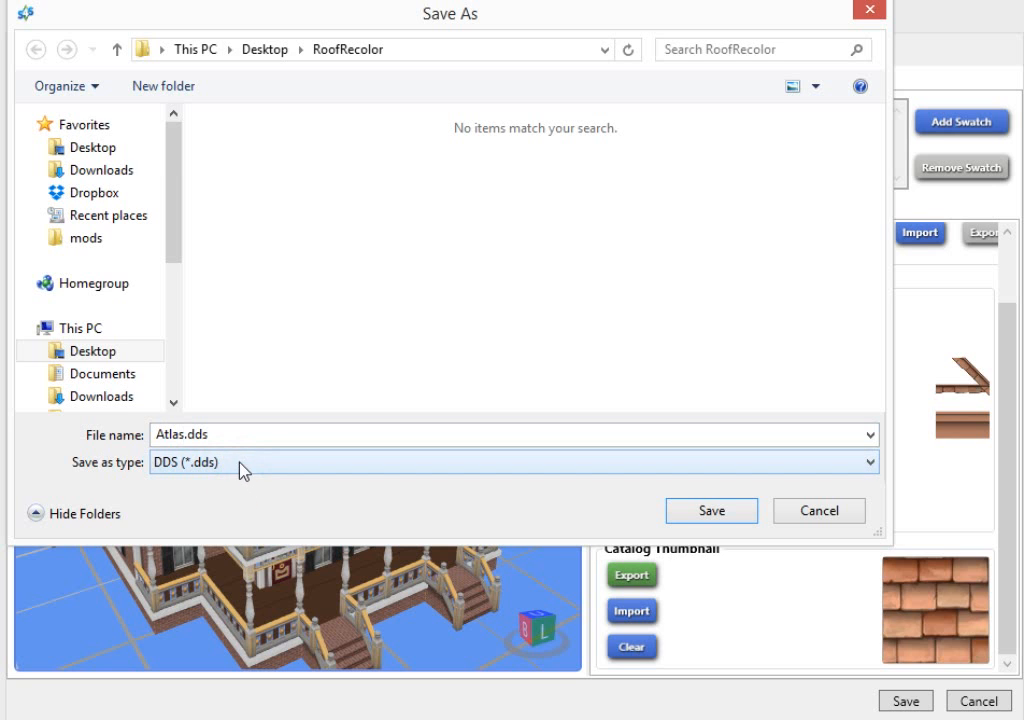
click(243, 463)
click(232, 499)
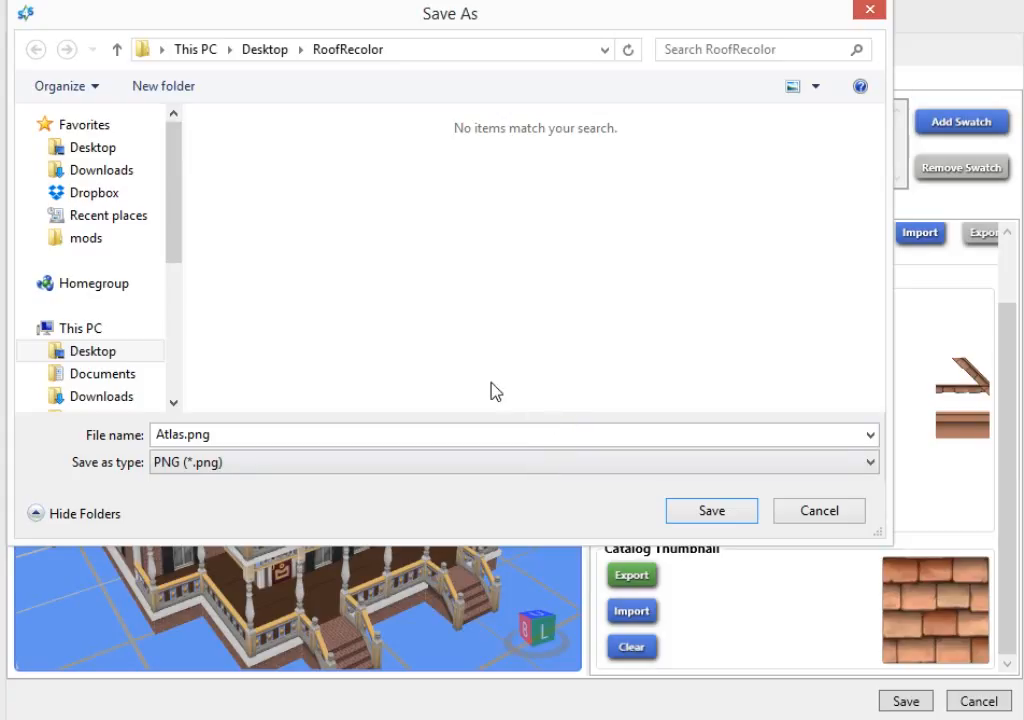
- Save the Atlas.png export, and export the Diffuse (Tileable) texture into the RoofRecolor folder under the file name Tileable
click(730, 508)
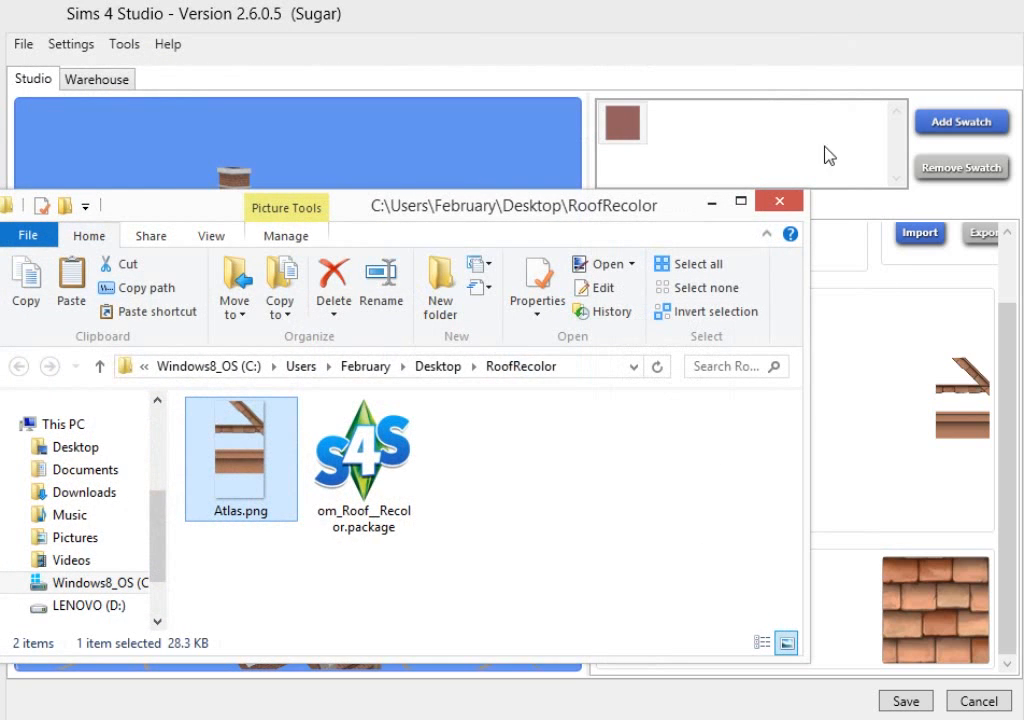
click(619, 4)
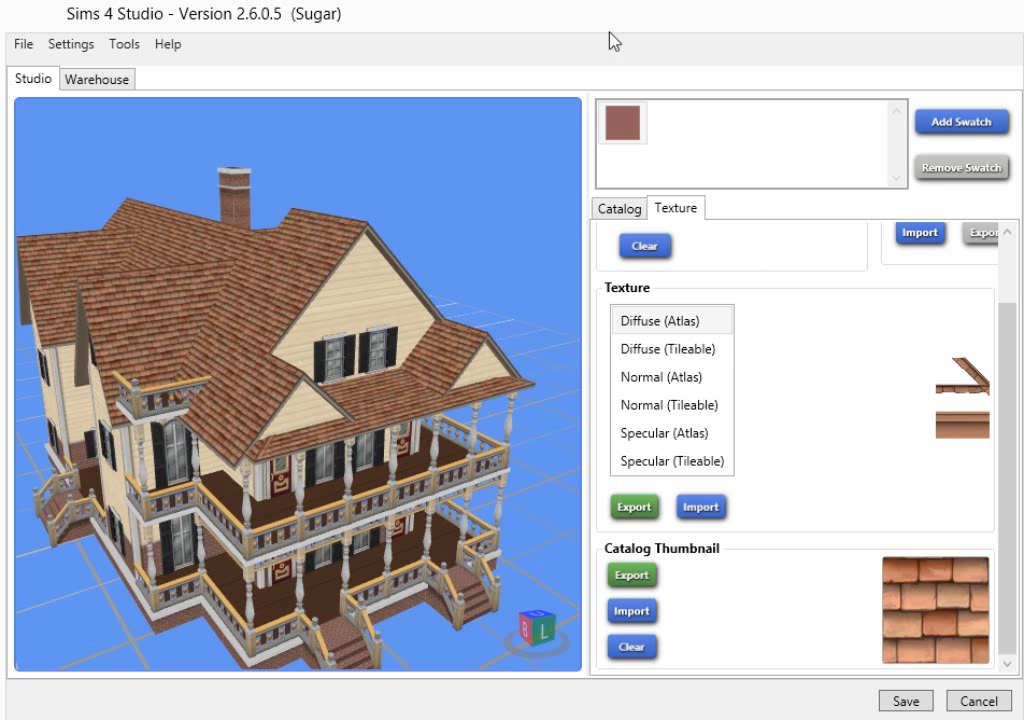
click(705, 352)
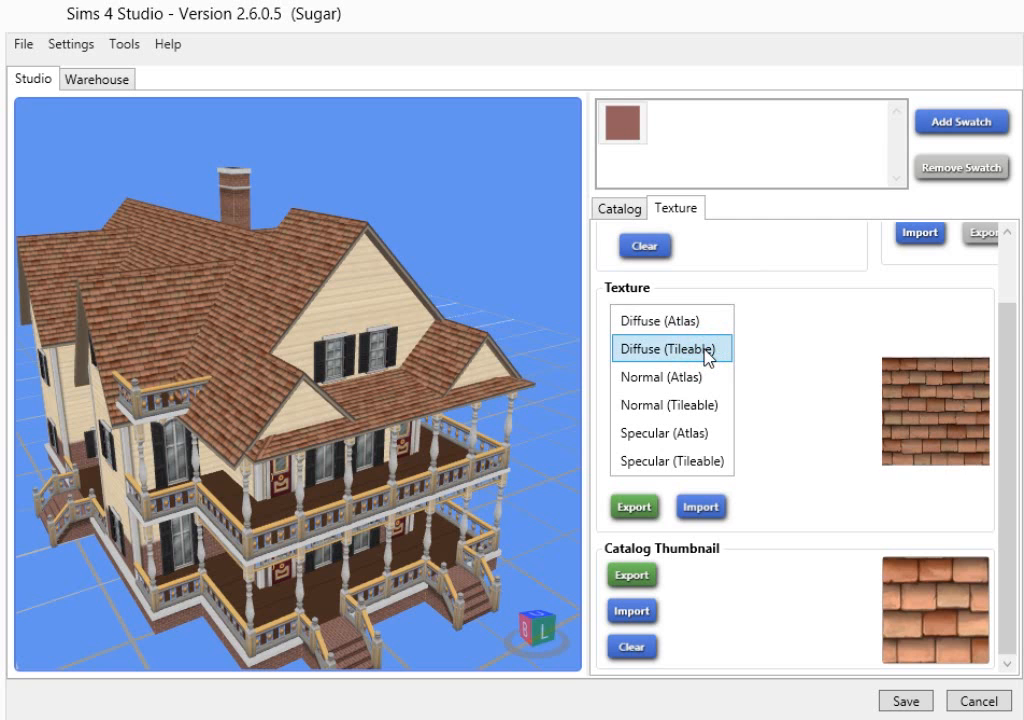
click(628, 509)
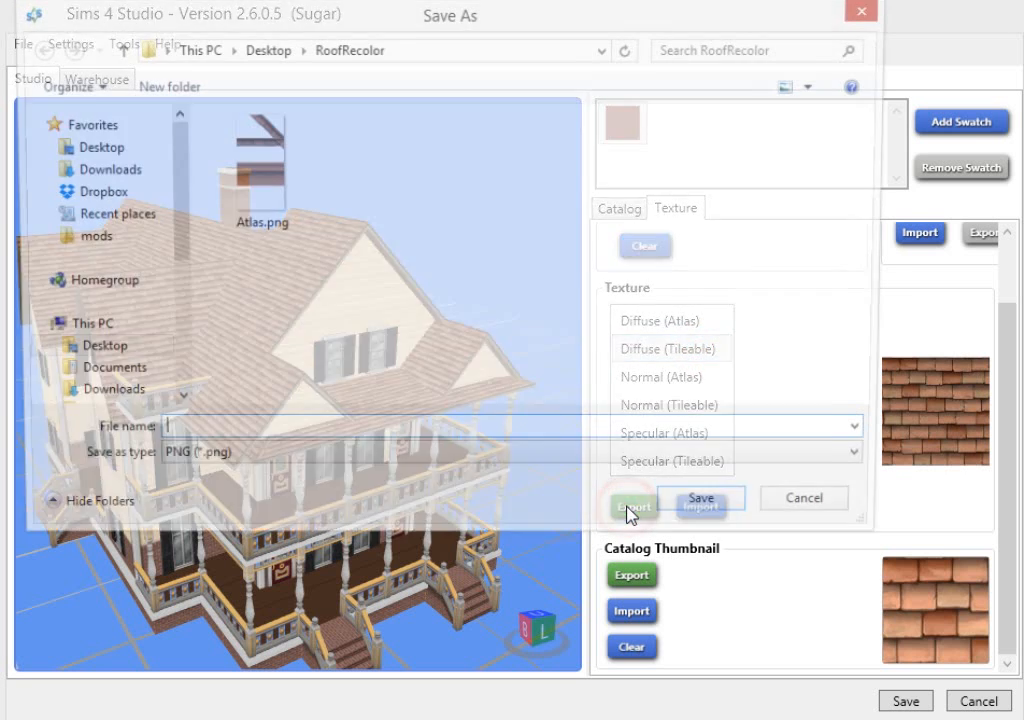
click(240, 434)
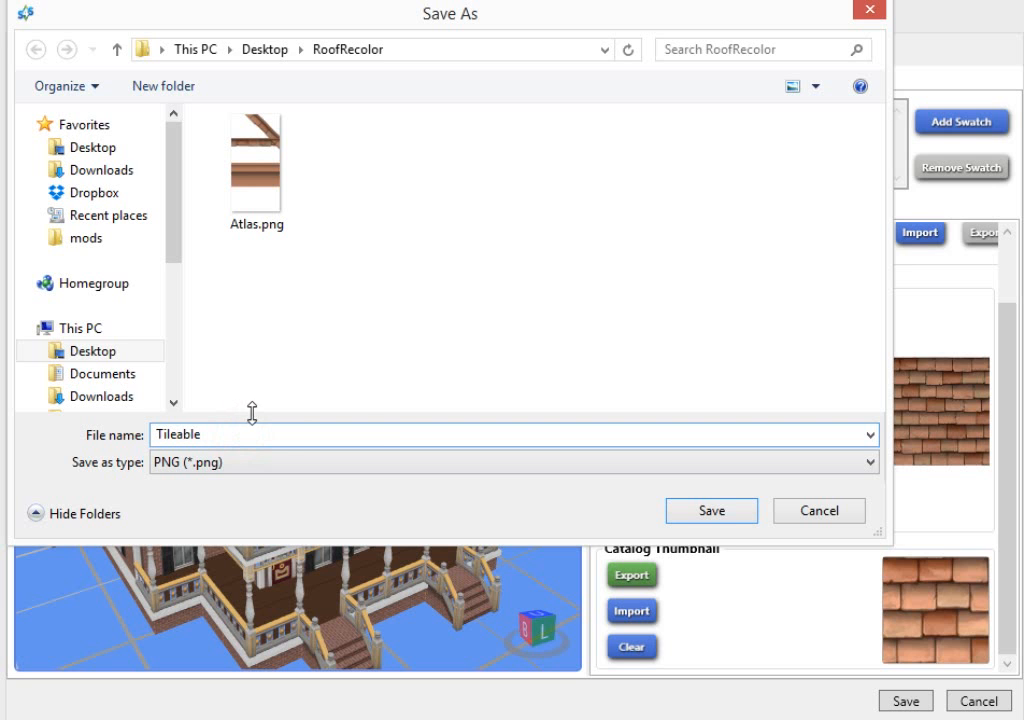
click(736, 519)
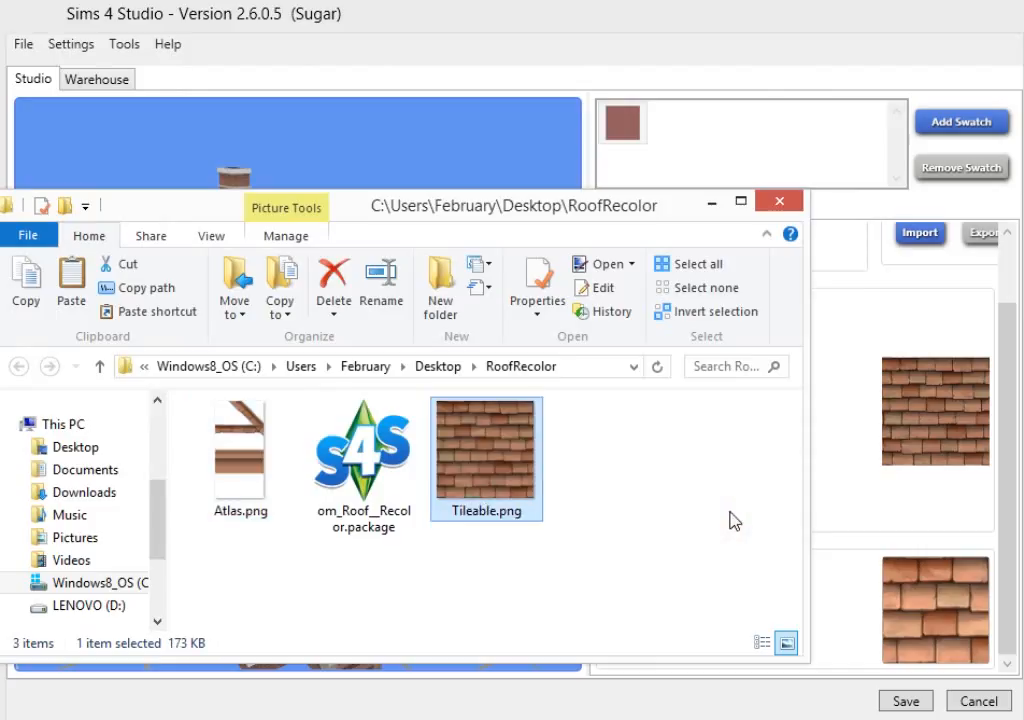
- Open Atlas.png and Tileable.png together from the RoofRecolor folder in paint.net
click(240, 475)
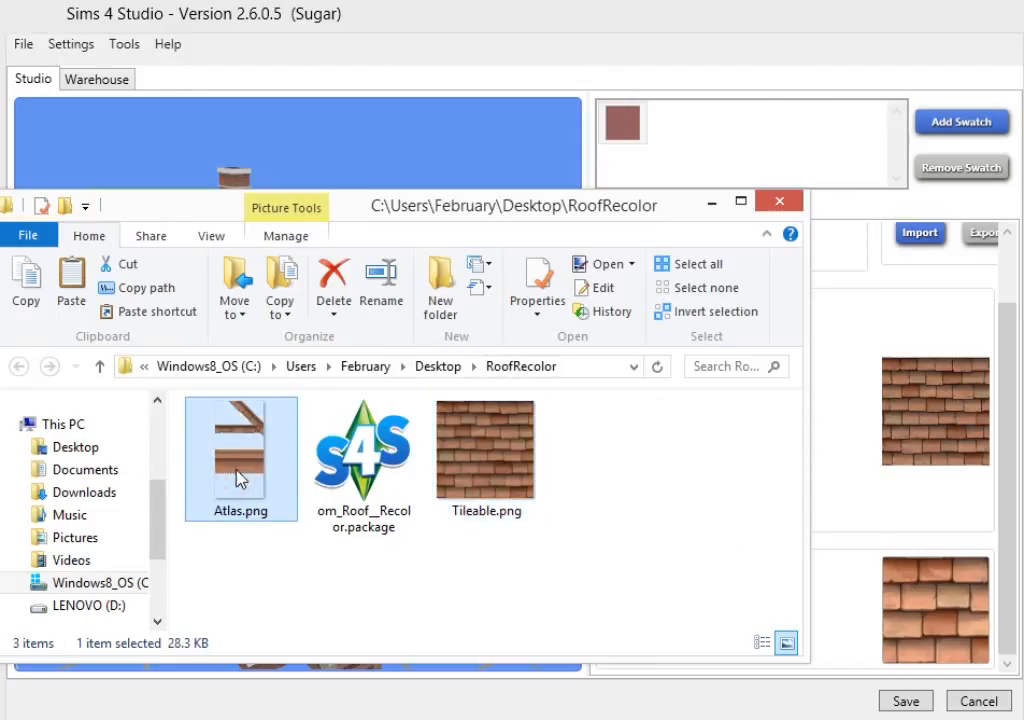
ctrl+click(487, 462)
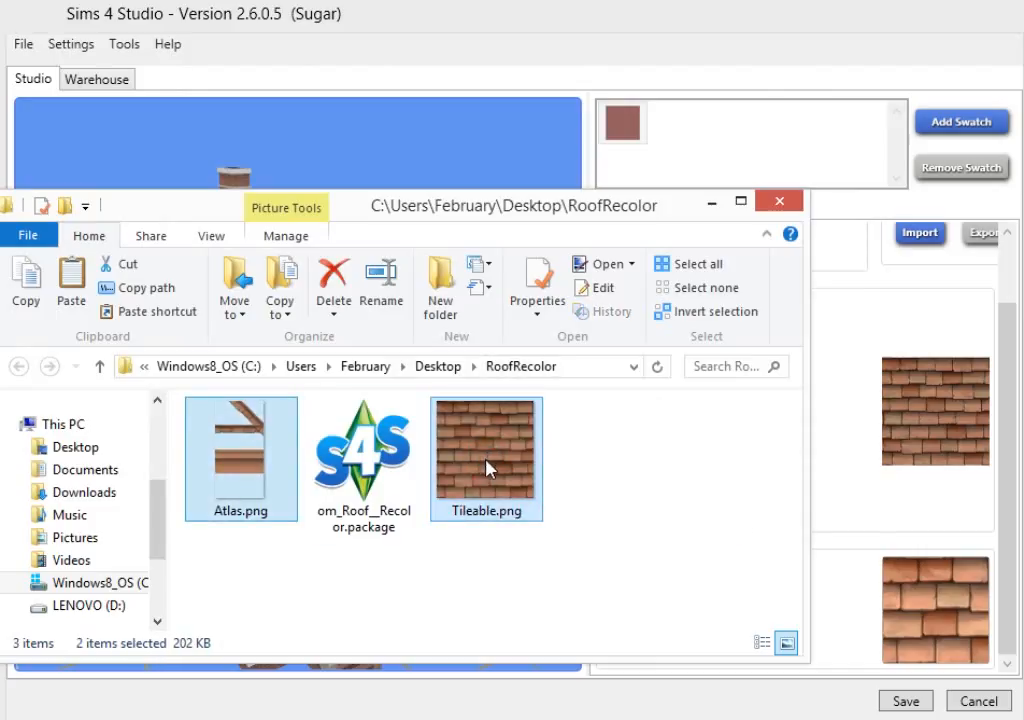
right_click(487, 460)
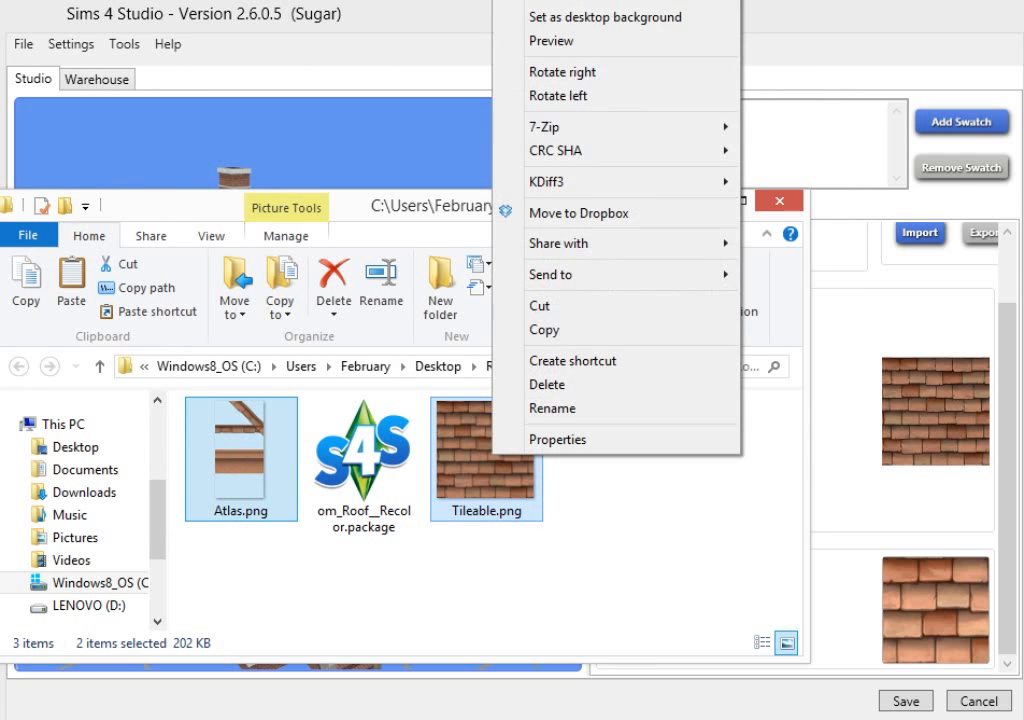
click(572, 1)
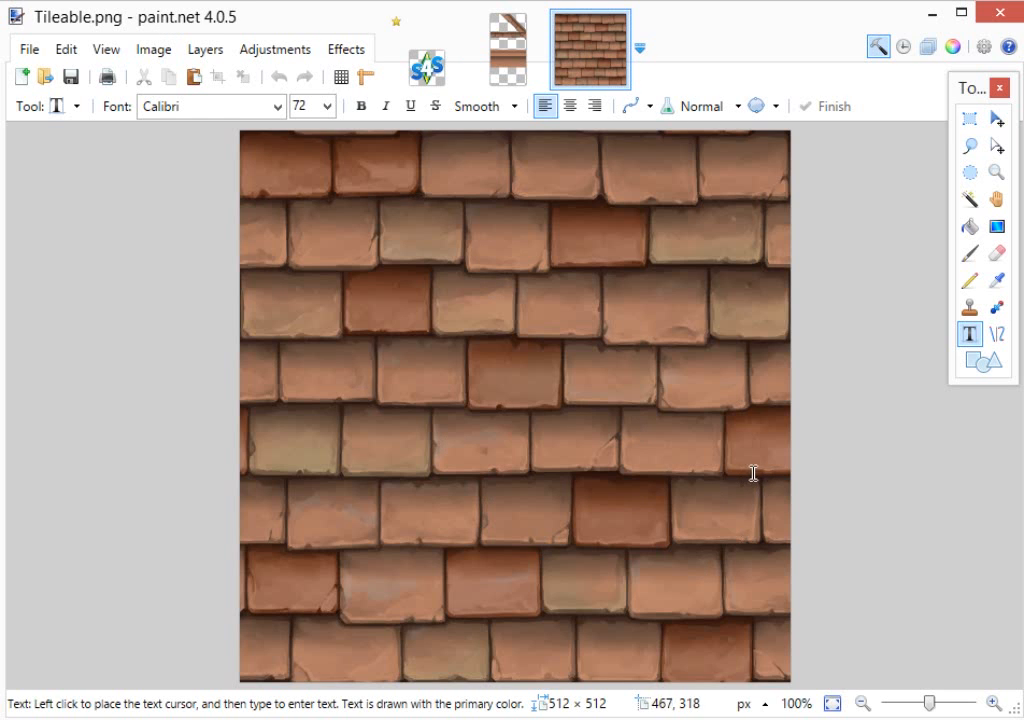
- Apply the Color Tint effect to the Tileable.png roof tiles with hue 301 and tint amount 182
click(350, 50)
mouse_move(402, 155)
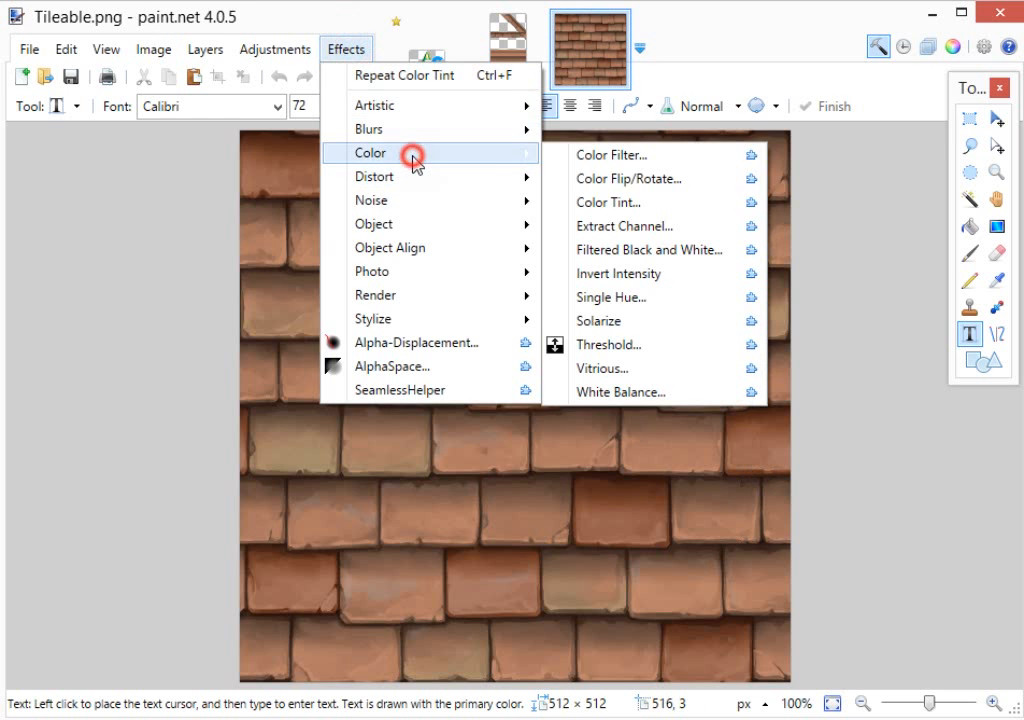
click(667, 210)
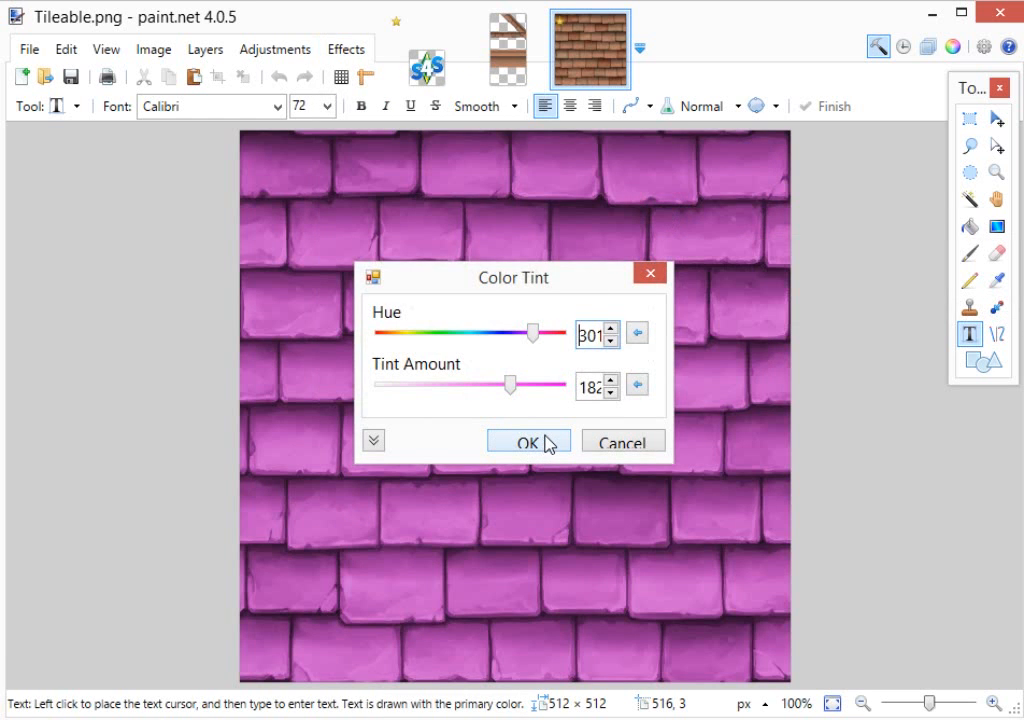
click(550, 442)
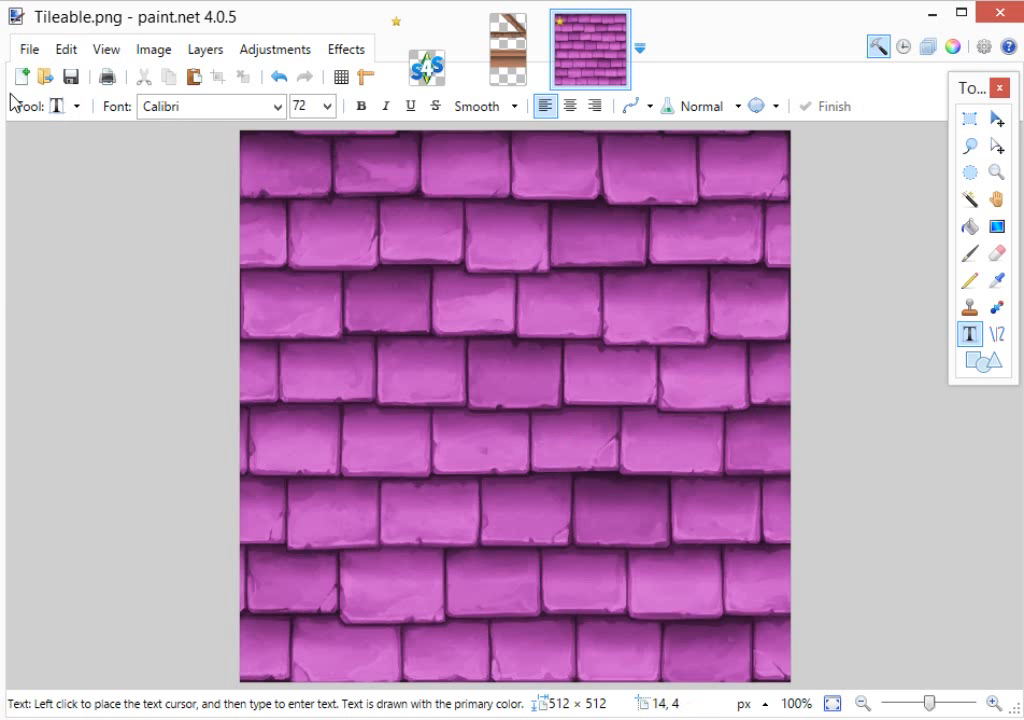
- Save the tinted tile image as Tileable1.png in the RoofRecolor folder with the default PNG settings, and close it
click(31, 52)
click(73, 226)
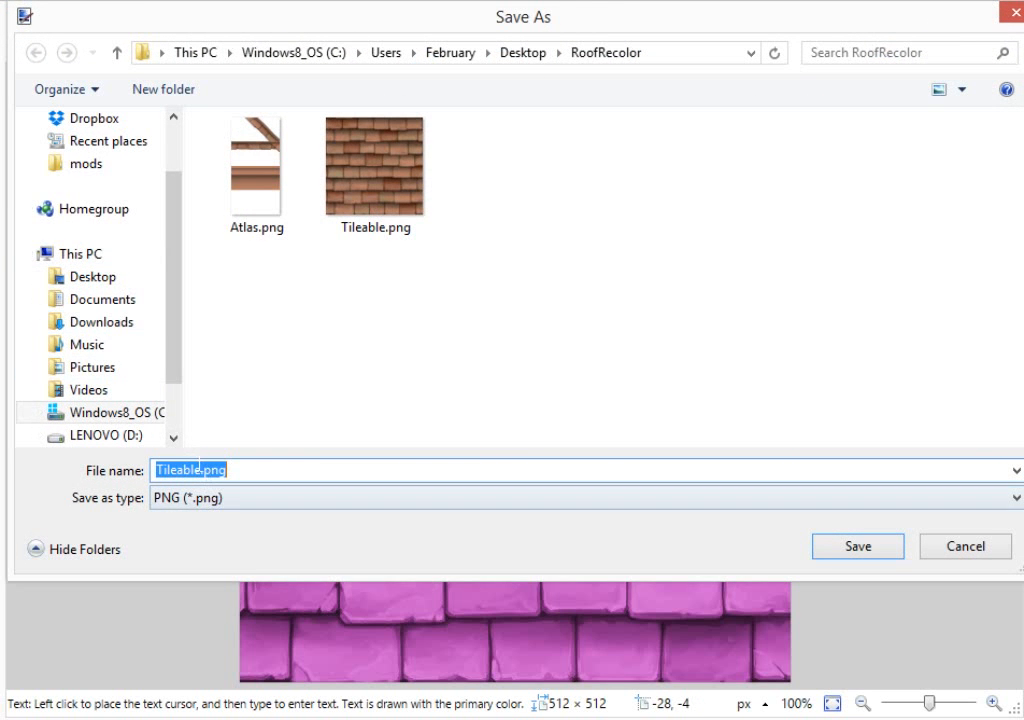
click(201, 470)
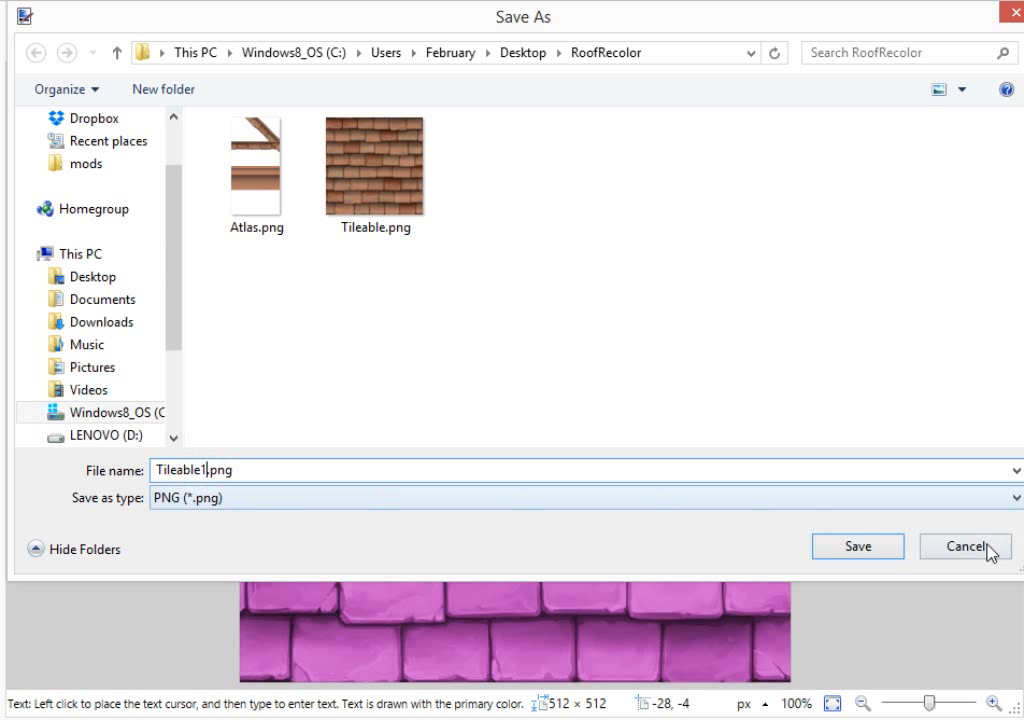
text(1)
click(870, 546)
click(611, 322)
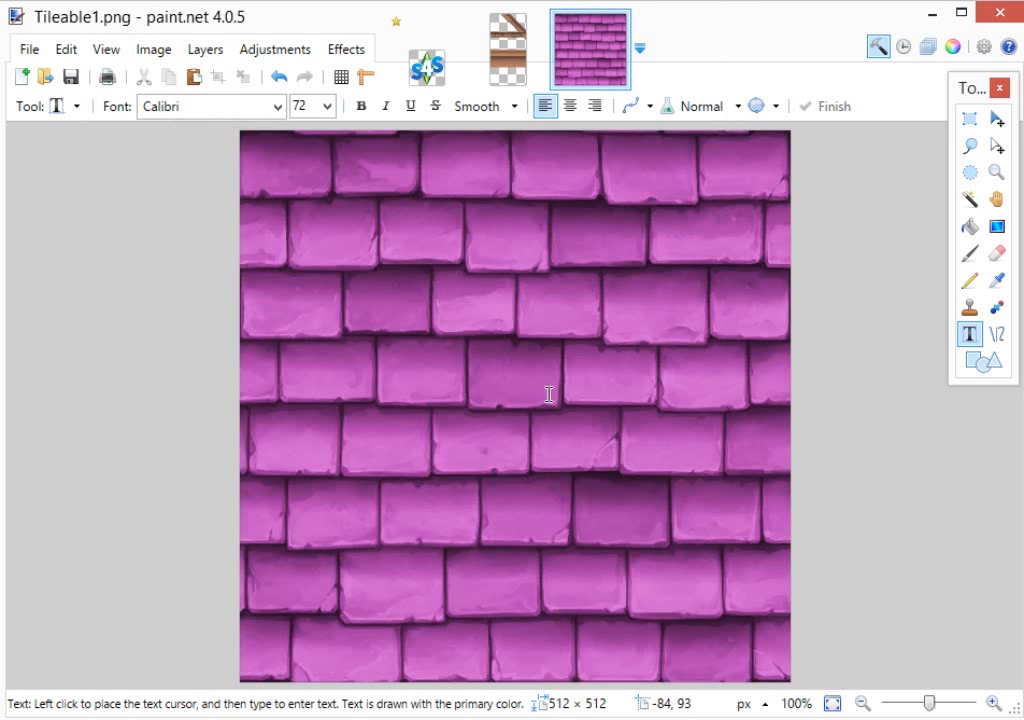
mouse_move(618, 23)
click(619, 23)
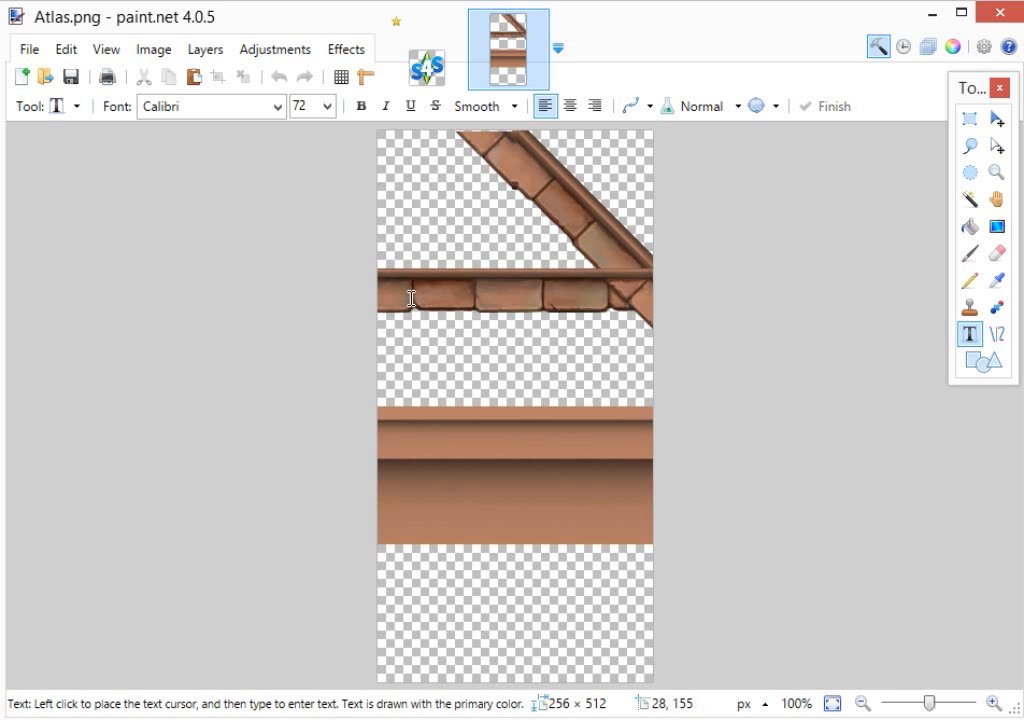
- Select the upper 256 × 191 pixel area of Atlas.png containing the tiled trim pieces and tint it magenta with Color Tint
click(969, 118)
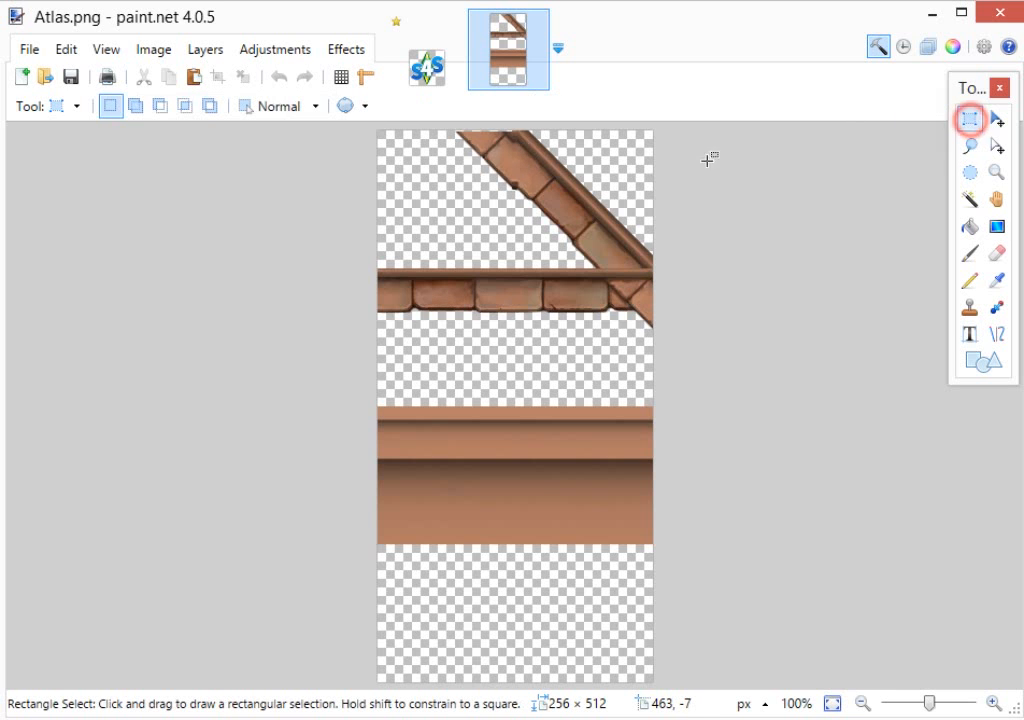
drag(374, 124, 701, 332)
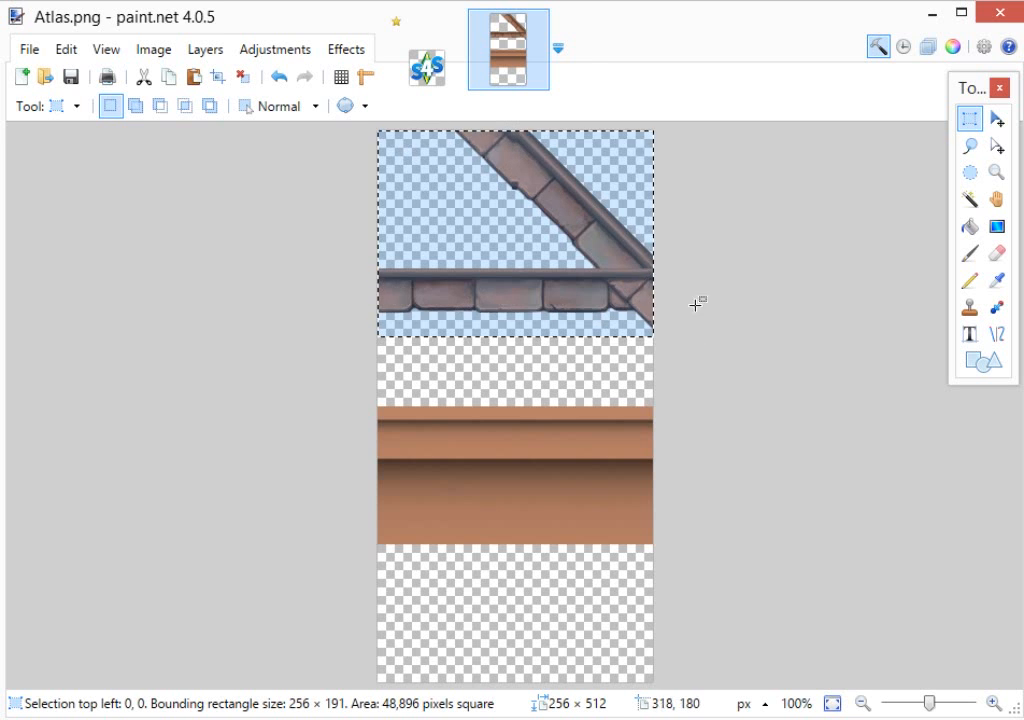
click(347, 50)
click(377, 155)
click(711, 203)
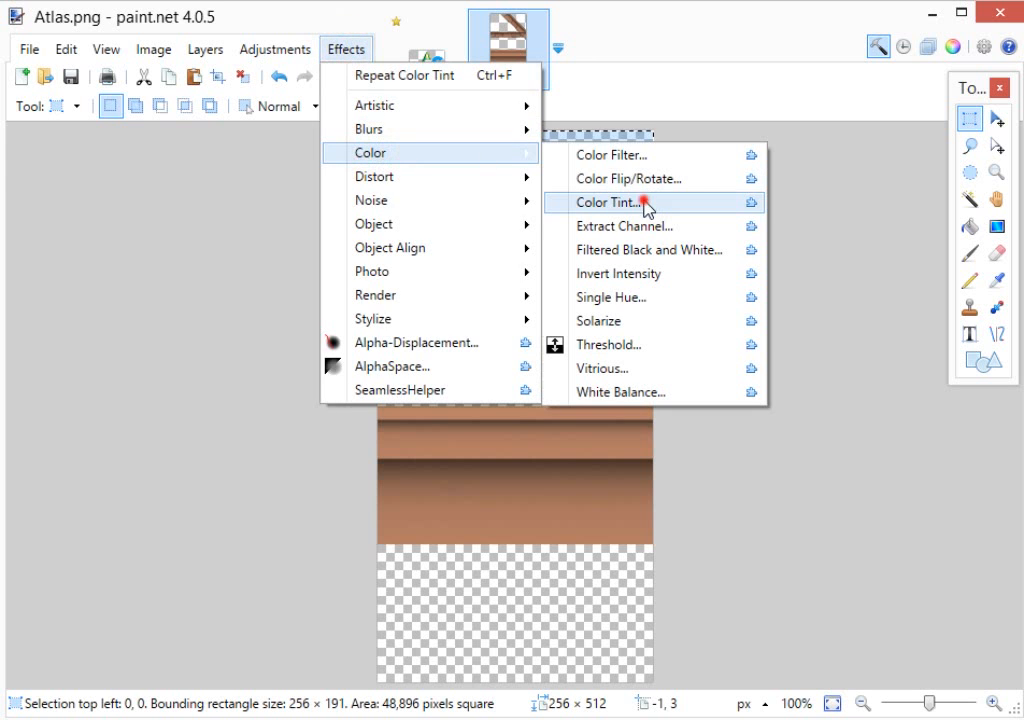
click(512, 441)
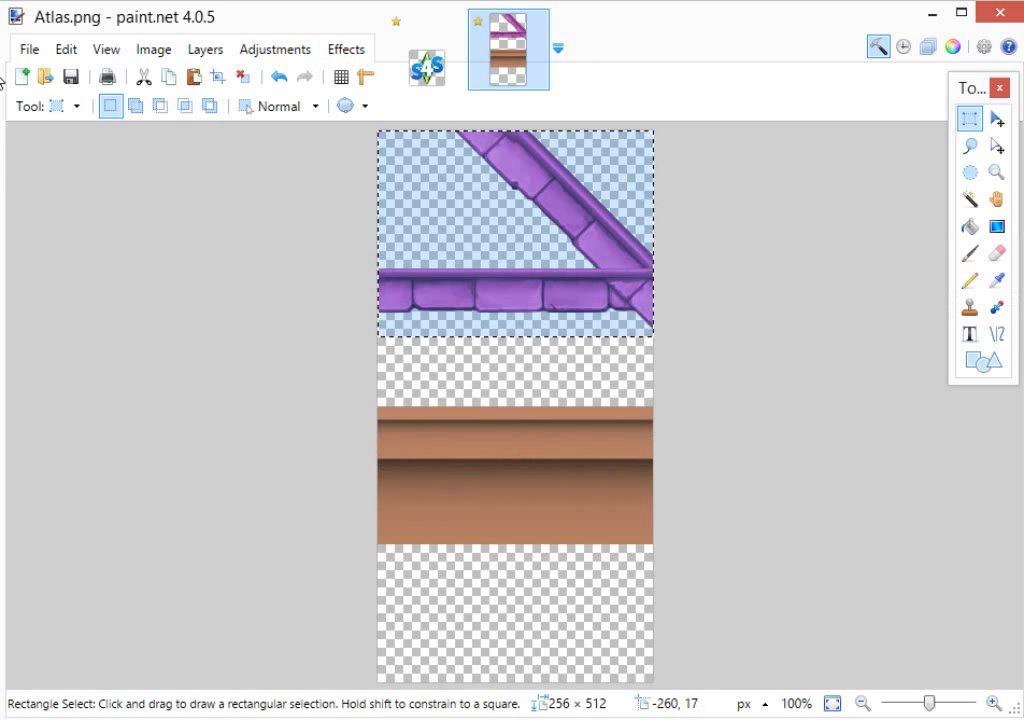
- Save the tinted atlas image over Atlas.png with the default PNG settings
click(29, 51)
click(78, 204)
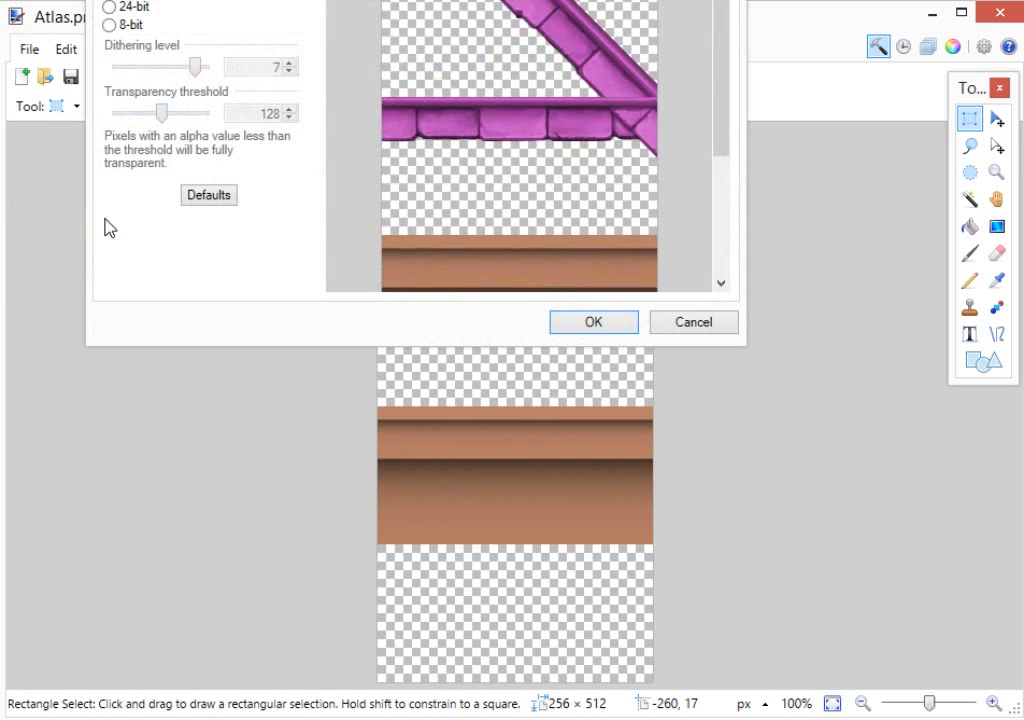
click(613, 326)
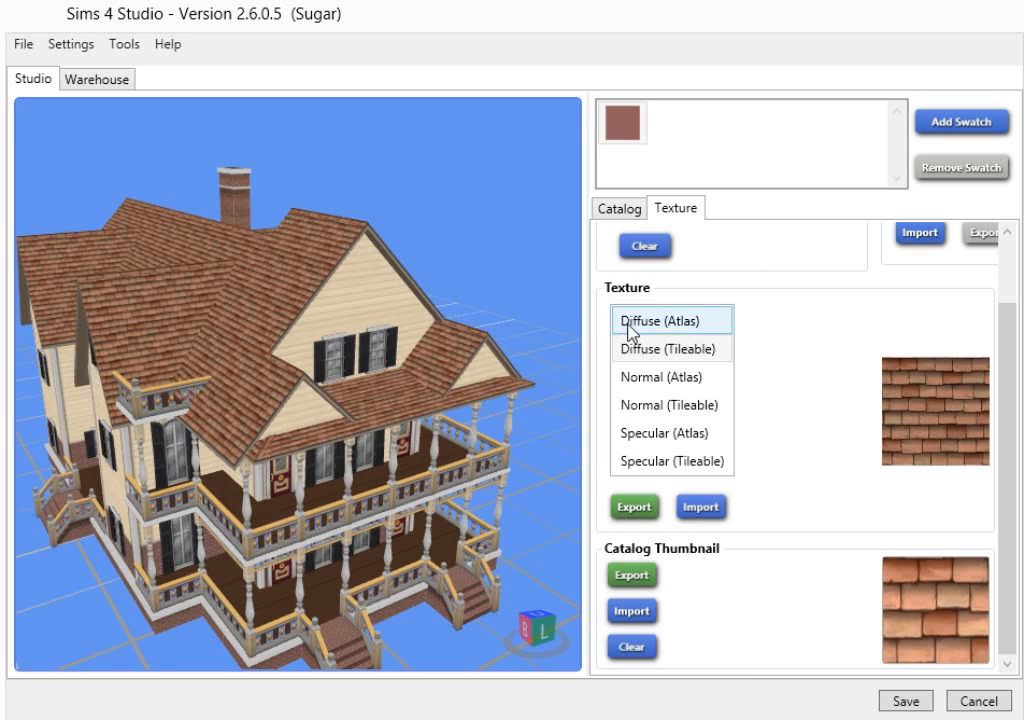
- Switch to Sims 4 Studio and import Atlas.png from the RoofRecolor folder as the Diffuse (Atlas) texture
click(697, 324)
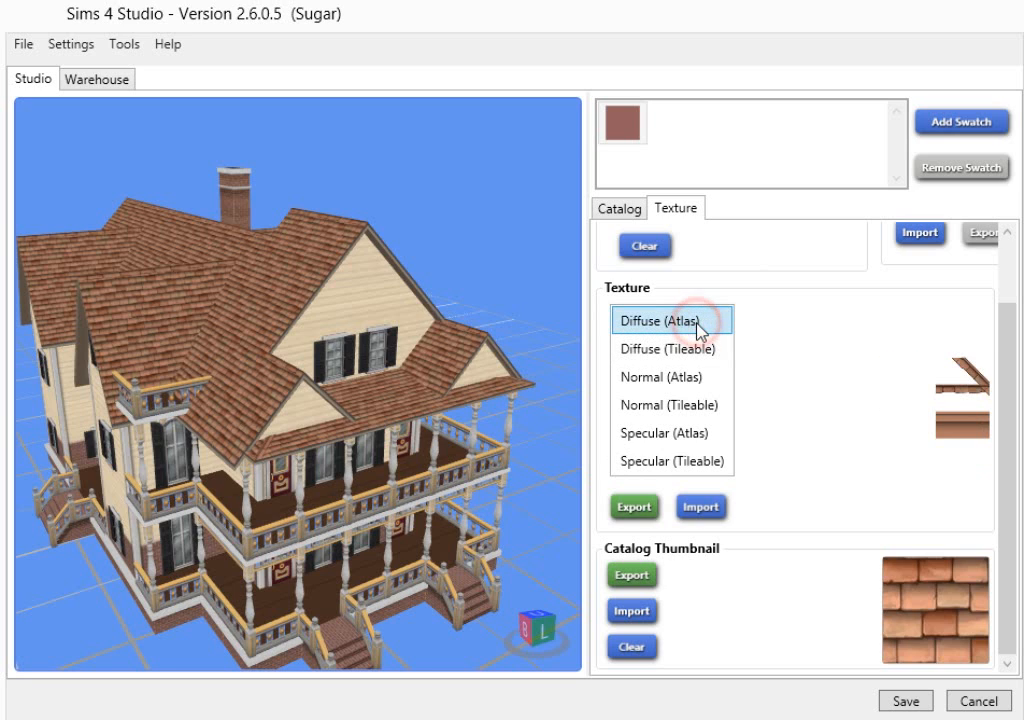
click(705, 514)
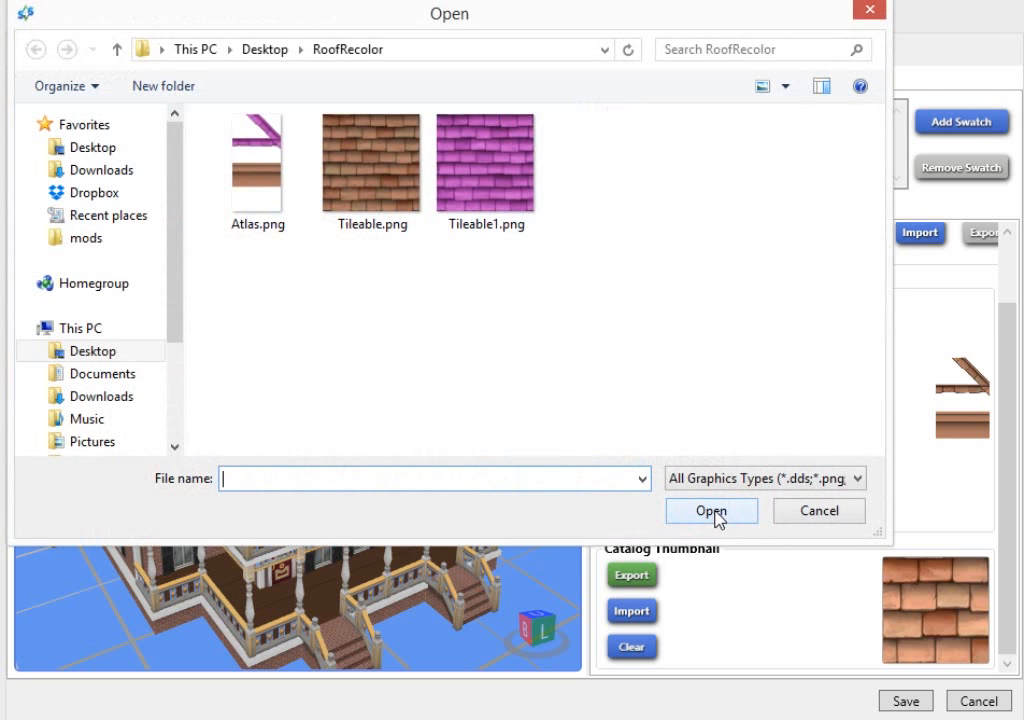
click(257, 184)
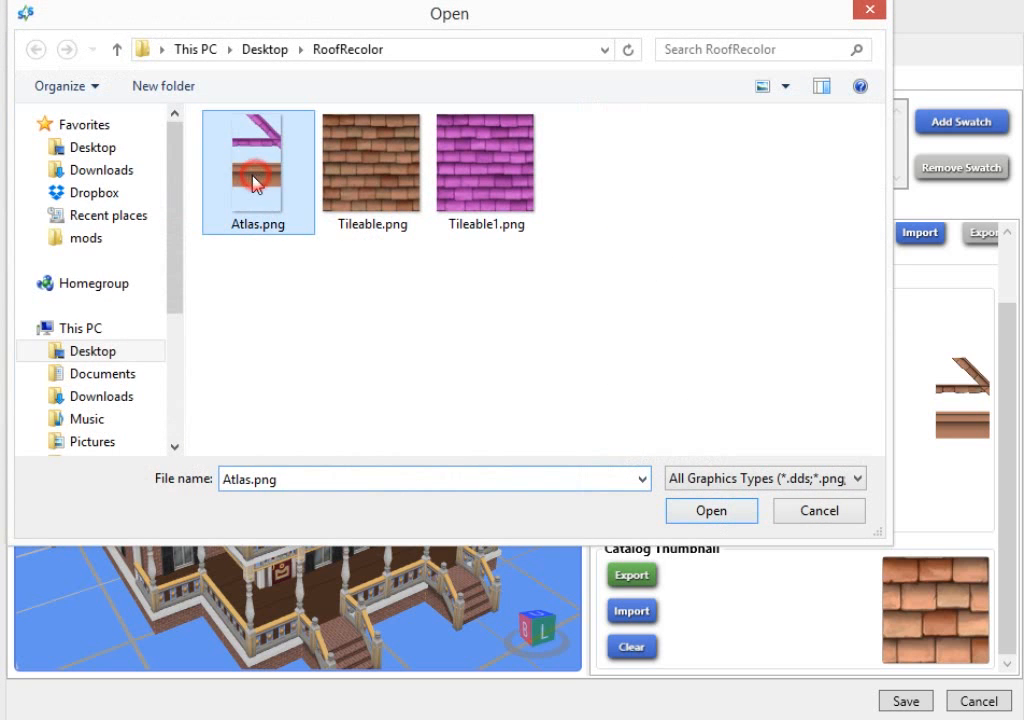
click(711, 511)
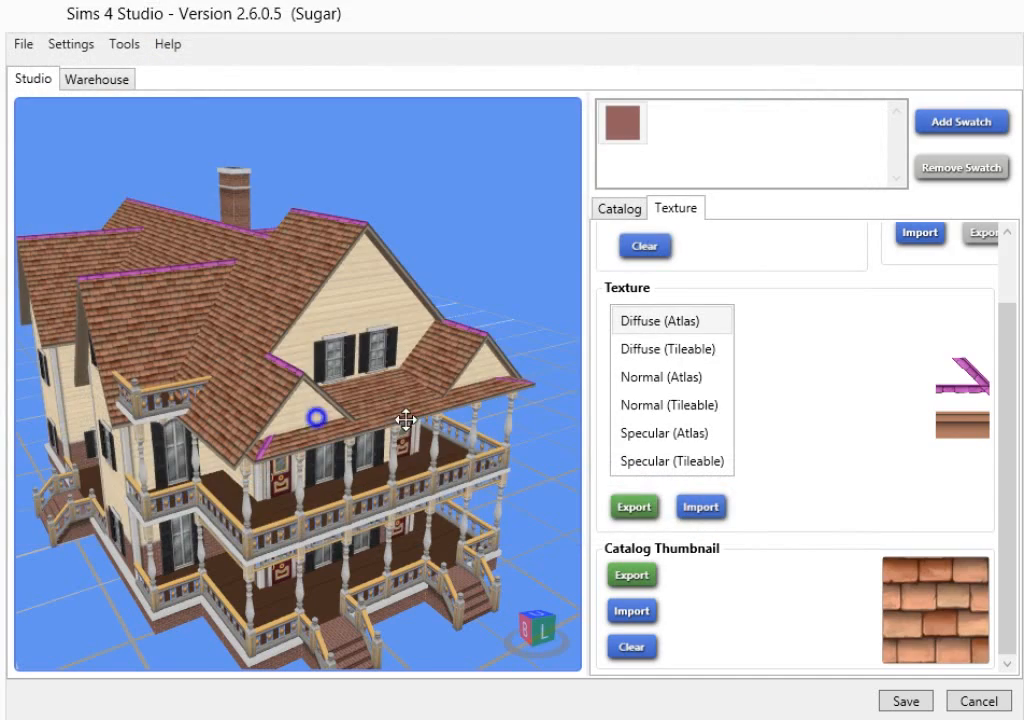
- Examine the recolored ridge and edge trim on the house preview's roof up close and from several sides
scroll(407, 423, up, 3)
scroll(432, 423, up, 10)
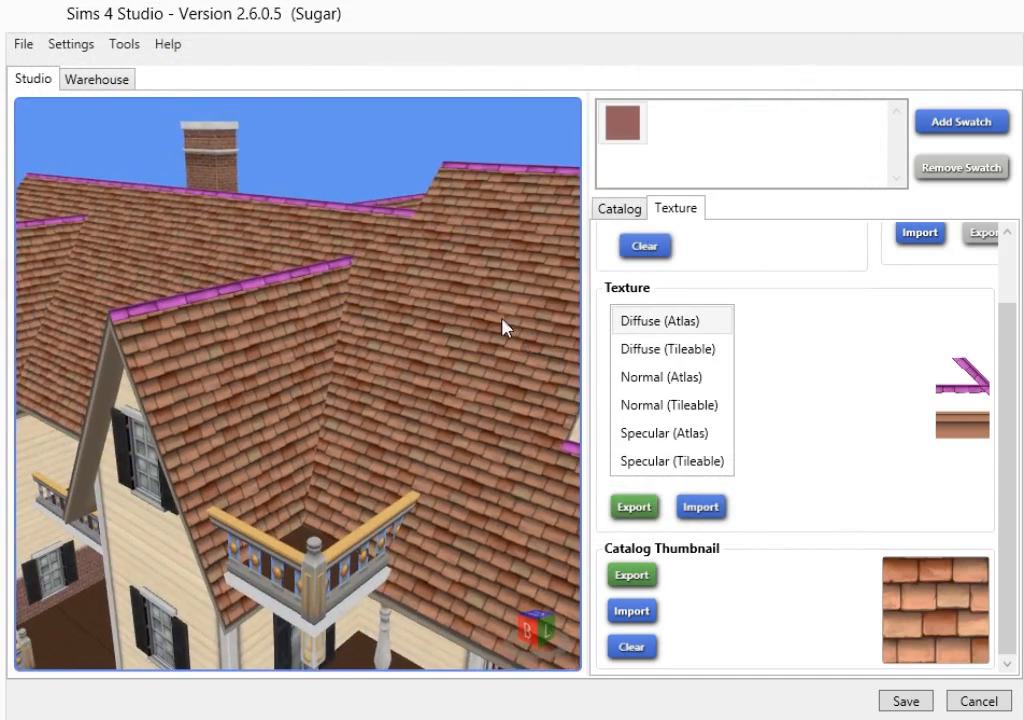
scroll(298, 335, down, 2)
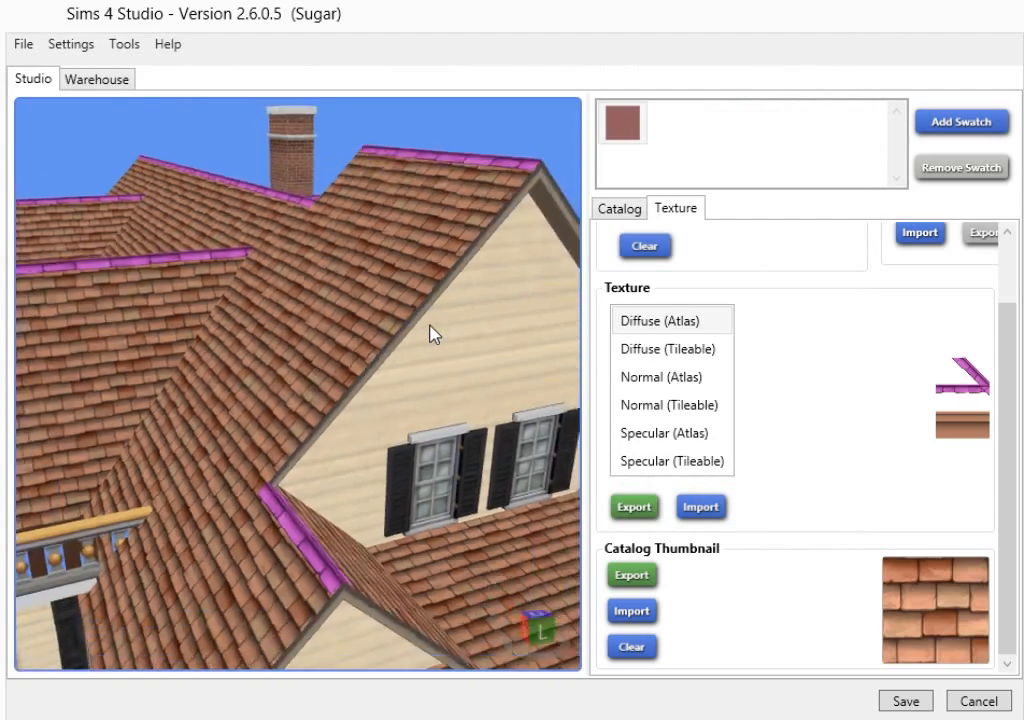
scroll(428, 340, down, 6)
right_drag(416, 365, 105, 372)
right_drag(329, 347, 365, 280)
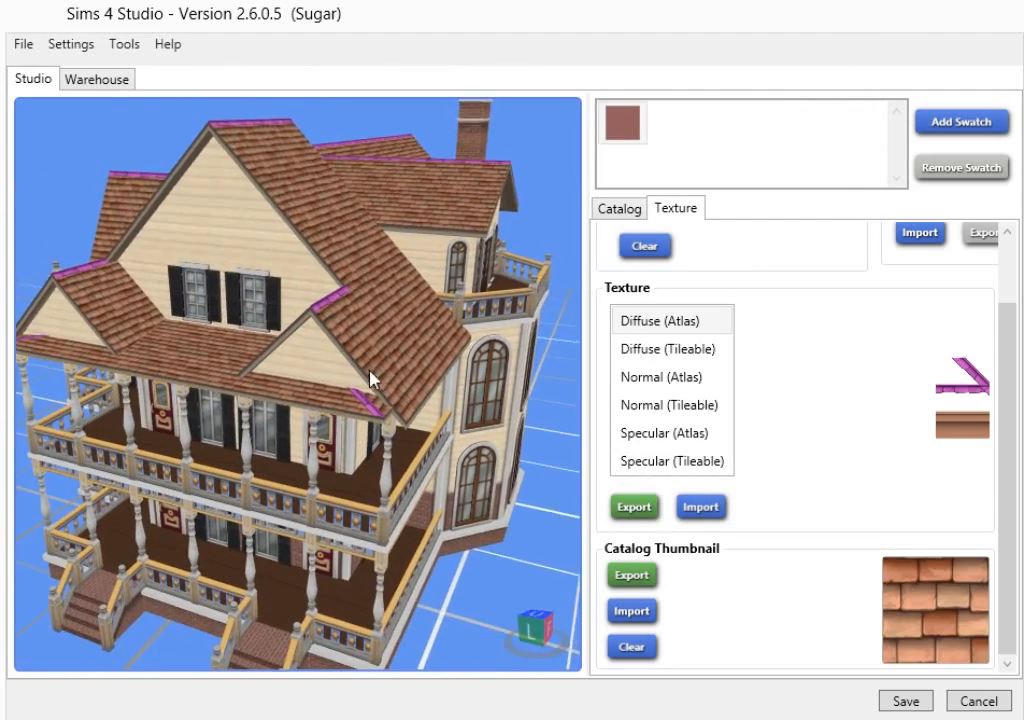
scroll(380, 388, up, 3)
scroll(381, 390, up, 5)
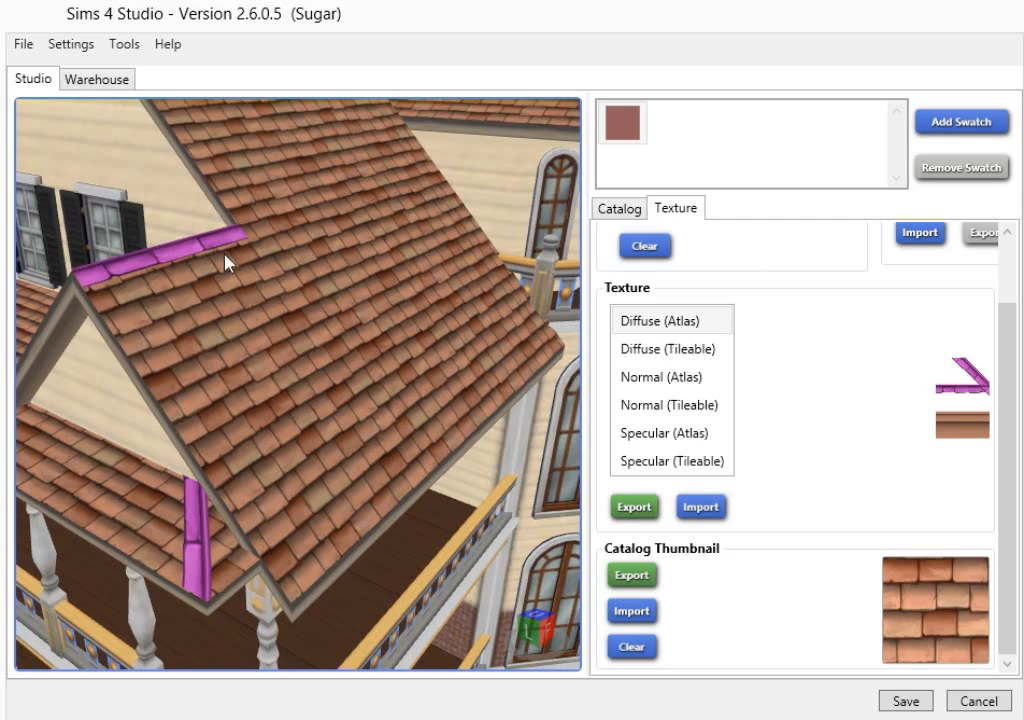
right_drag(197, 389, 388, 431)
scroll(340, 421, down, 5)
right_drag(265, 418, 562, 331)
middle_drag(452, 375, 380, 400)
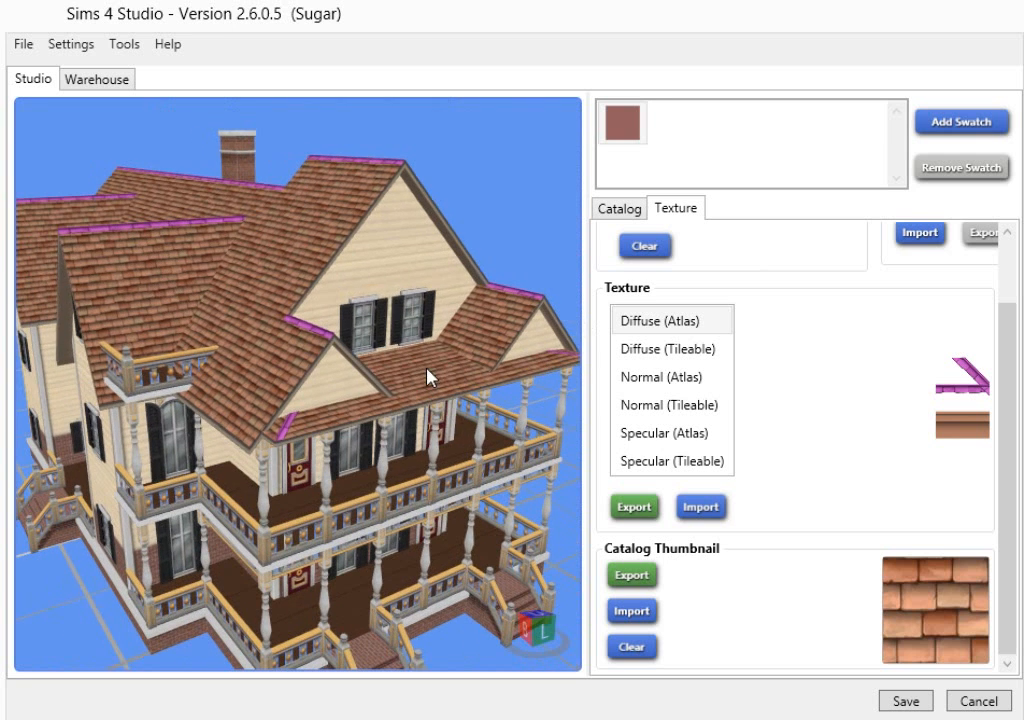
- Import Tileable1.png from the RoofRecolor folder as the Diffuse (Tileable) texture and check the recolored shingles on the house preview
click(701, 352)
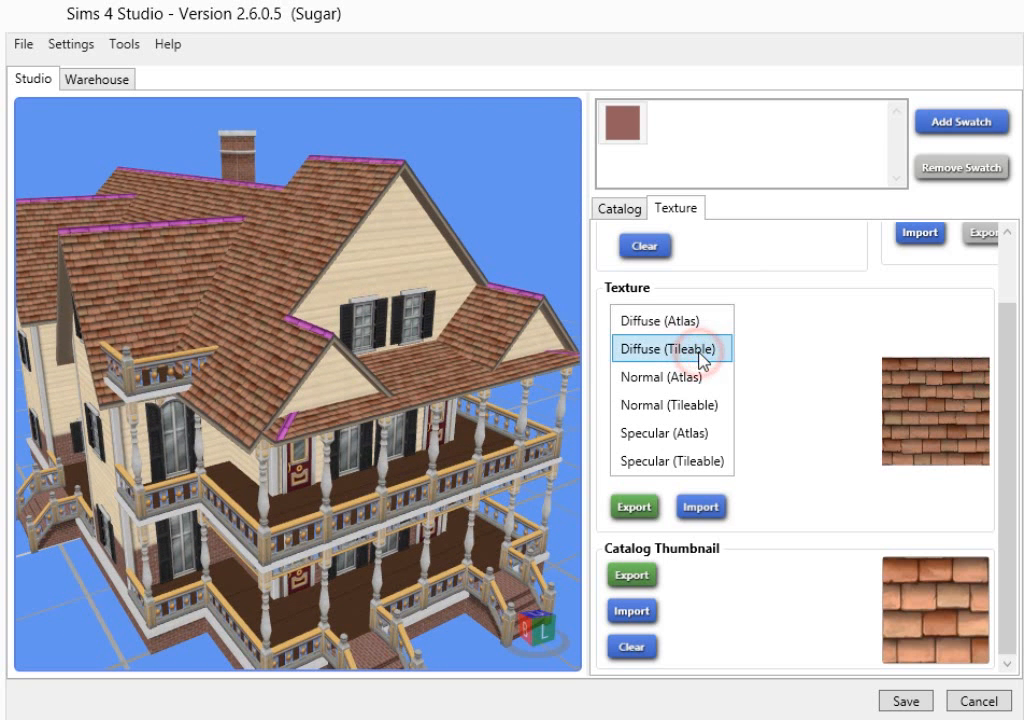
click(702, 508)
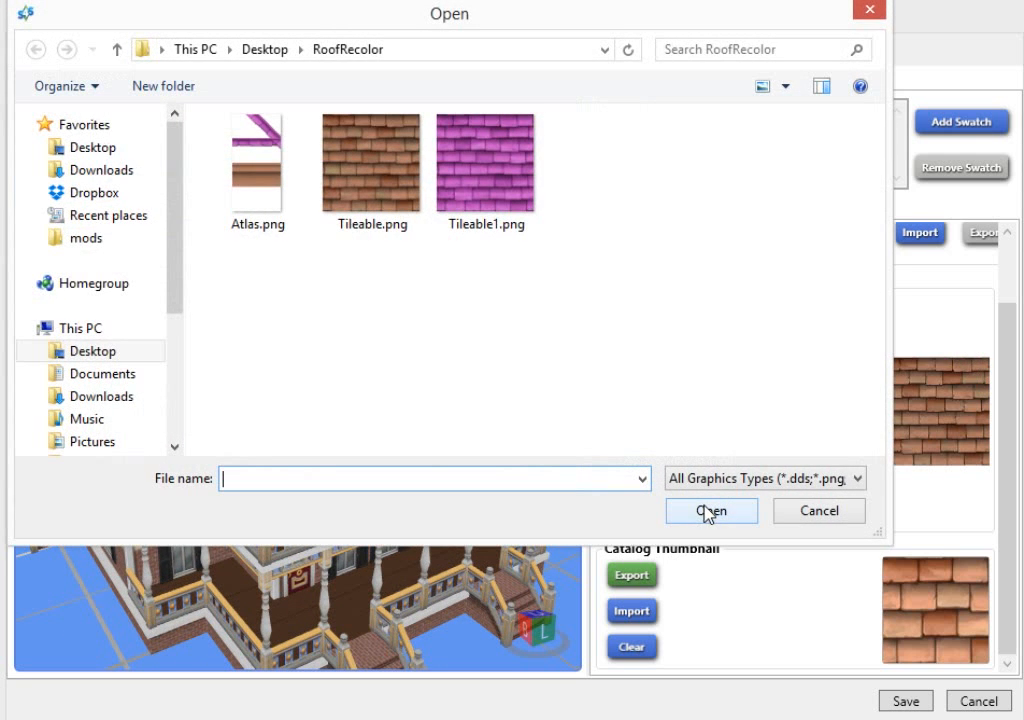
click(487, 165)
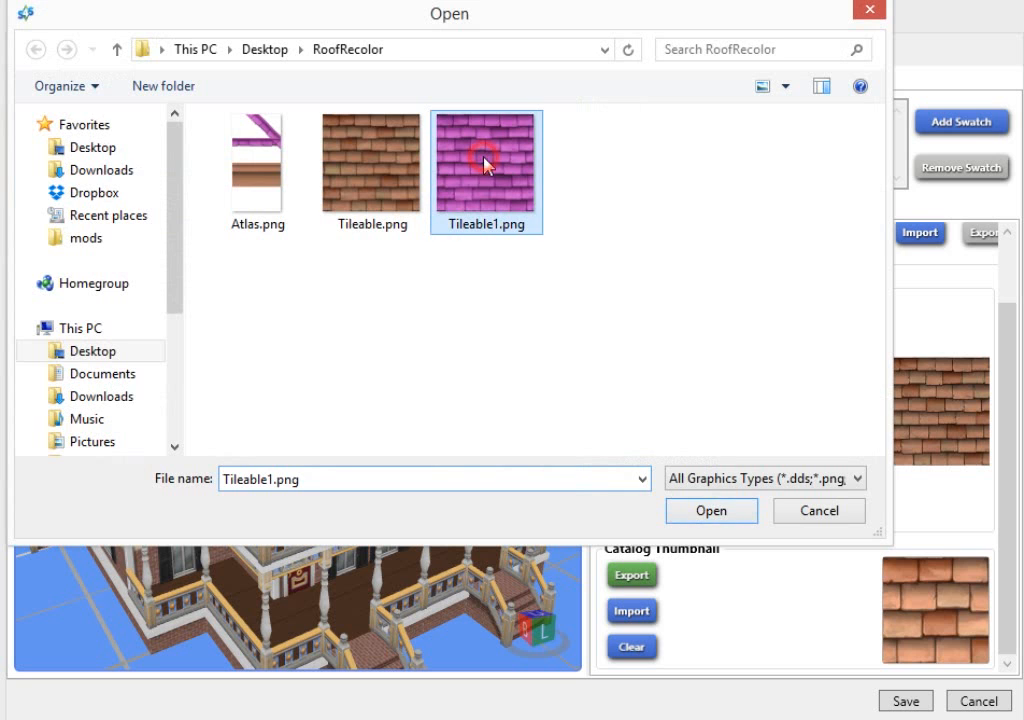
click(712, 511)
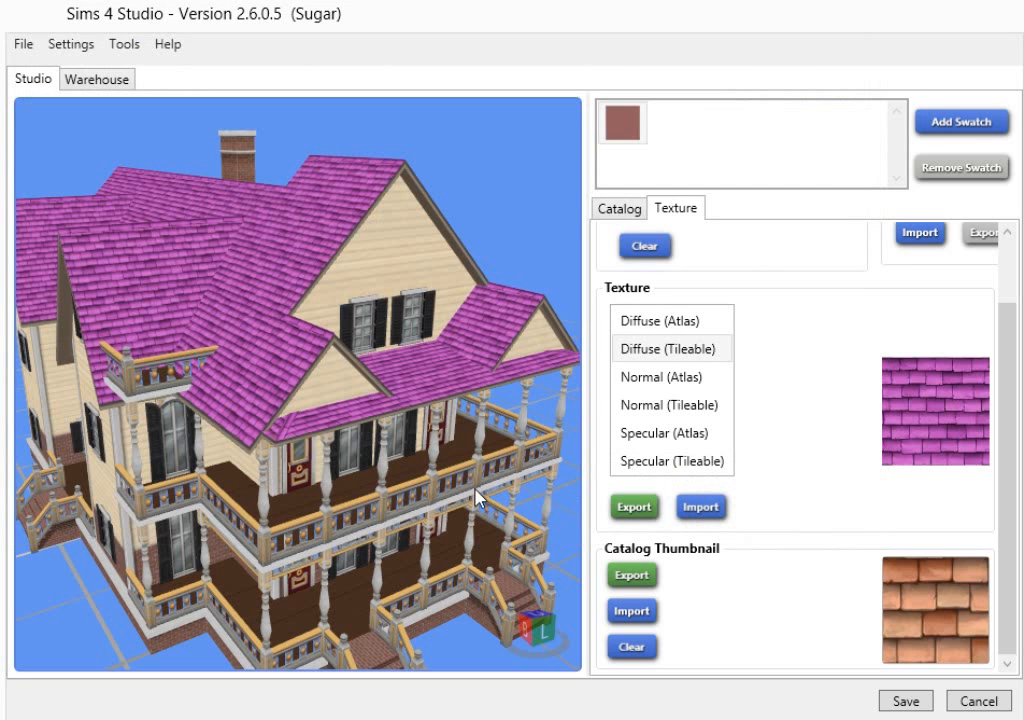
drag(251, 393, 365, 325)
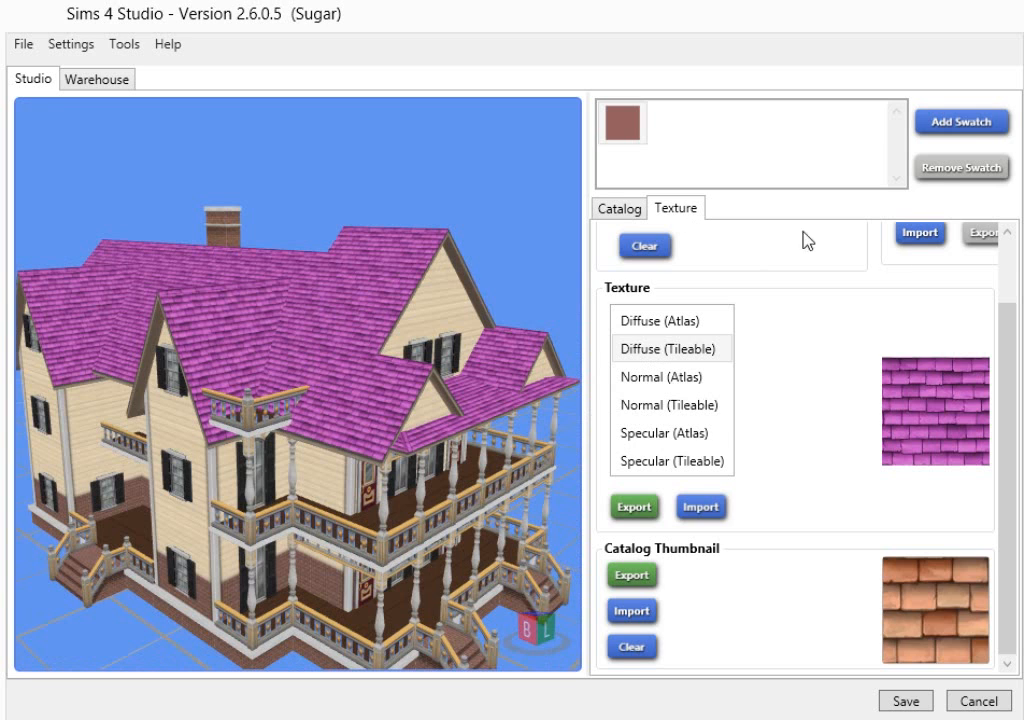
- Set the first swatch thumbnail color to light magenta and the second to dark purple, both sampled from the roof in the house preview
mouse_move(1012, 341)
mouse_down()
mouse_move(999, 331)
mouse_move(1016, 234)
mouse_up()
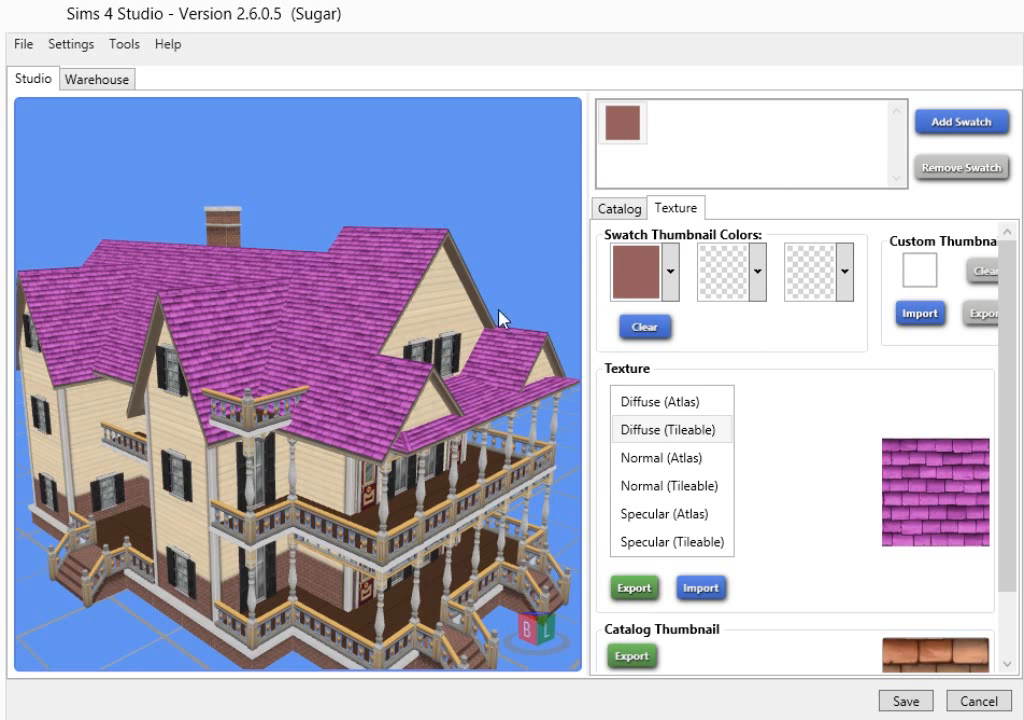
click(631, 270)
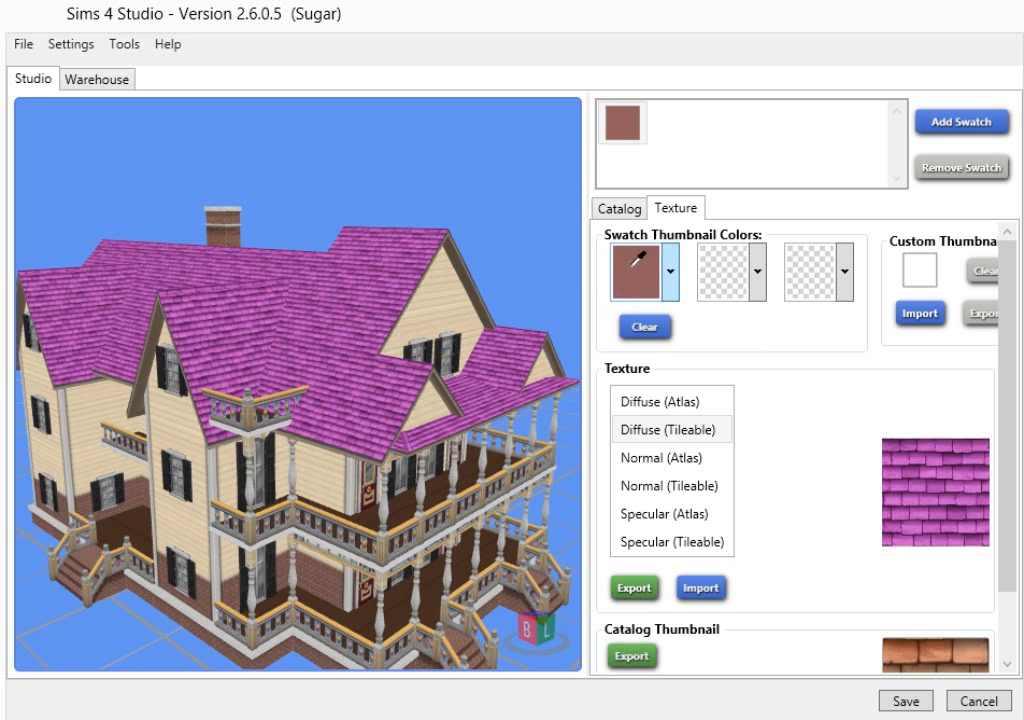
click(385, 244)
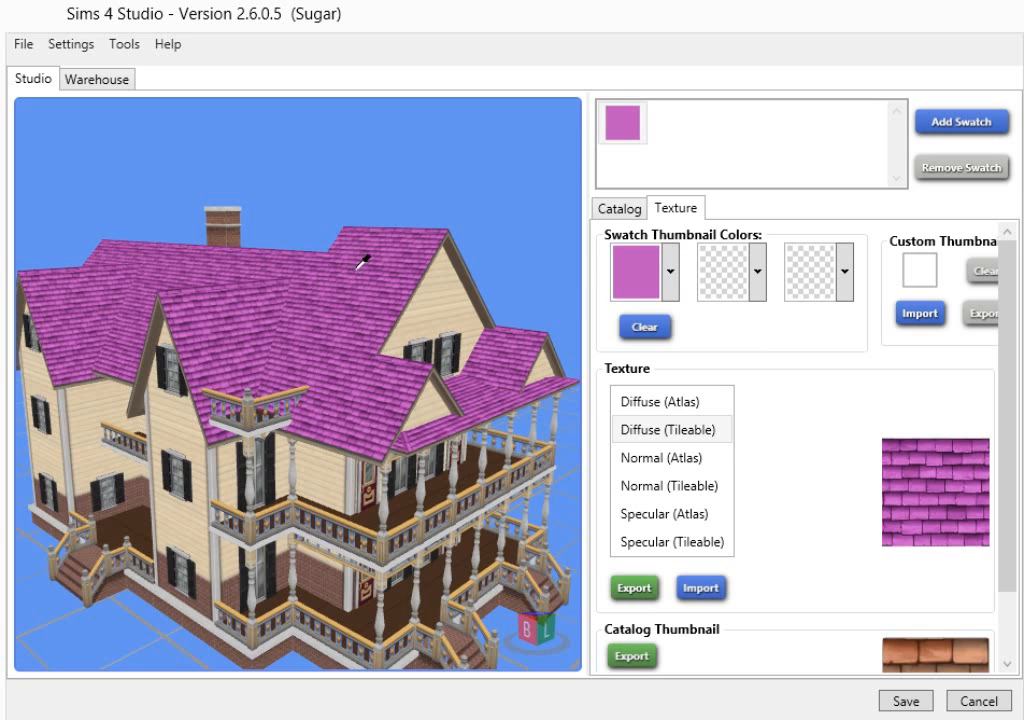
click(361, 263)
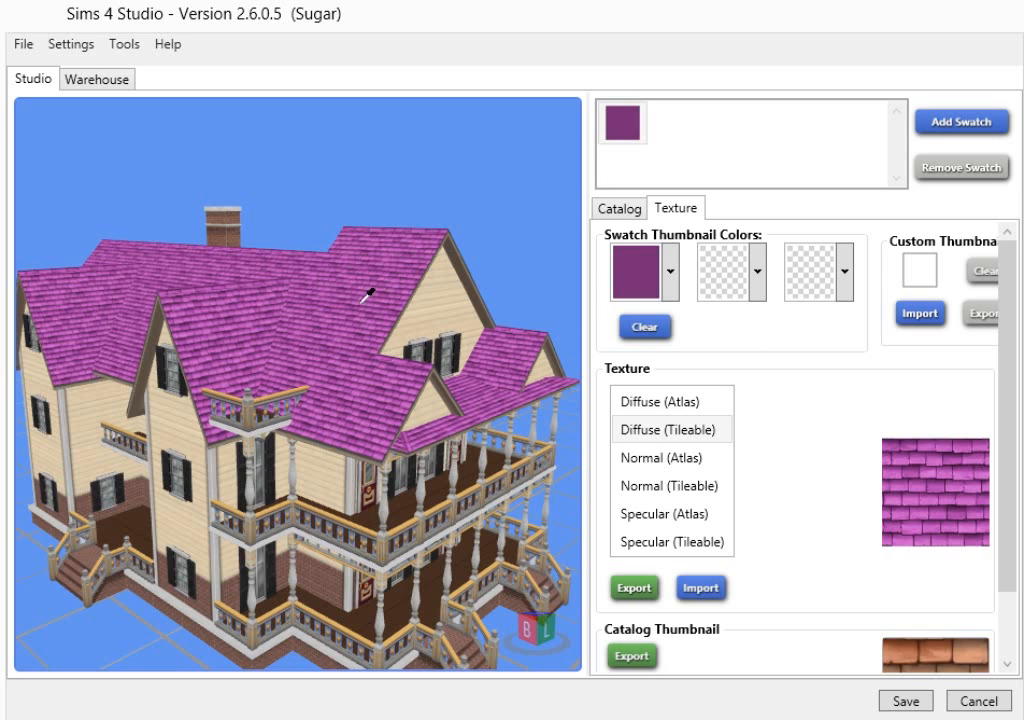
click(226, 290)
click(304, 270)
click(309, 270)
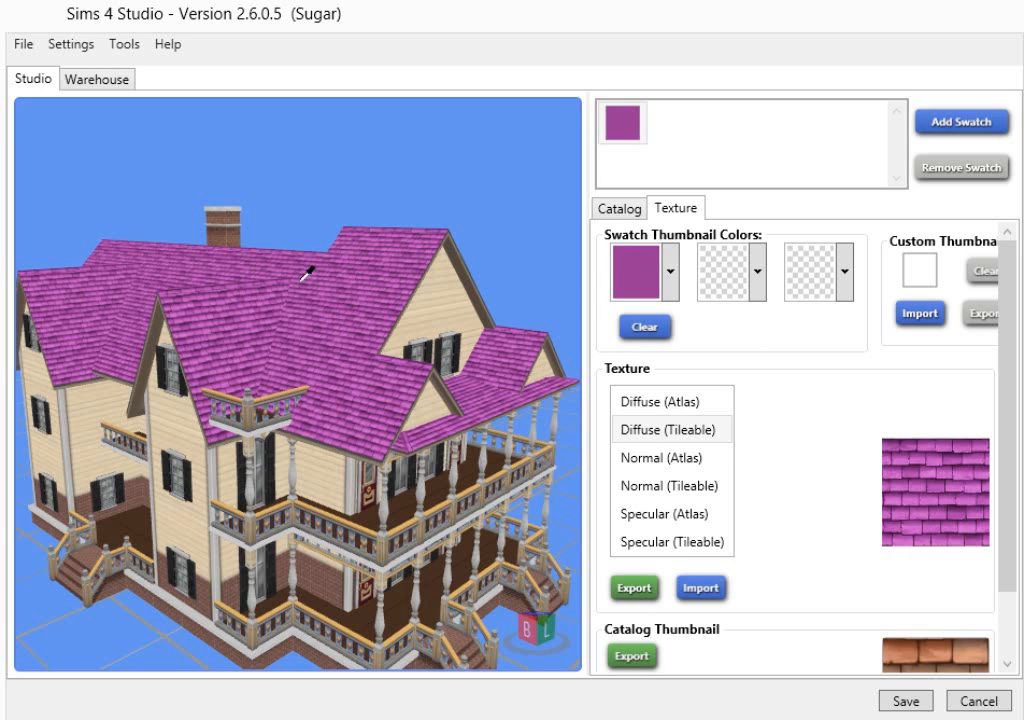
click(376, 290)
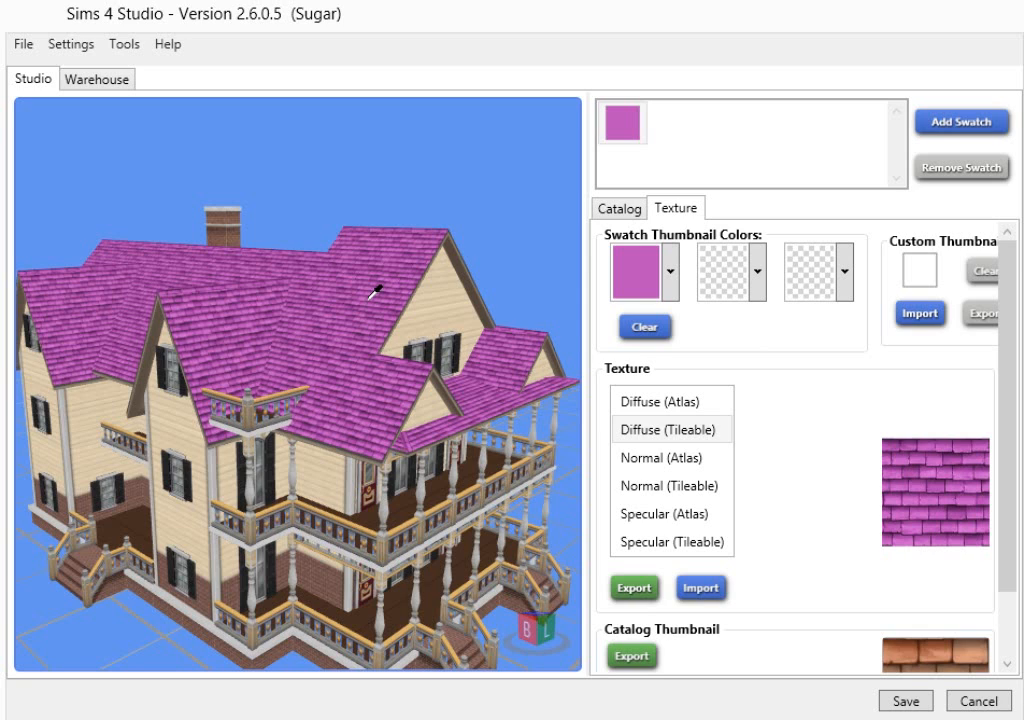
click(367, 300)
click(720, 280)
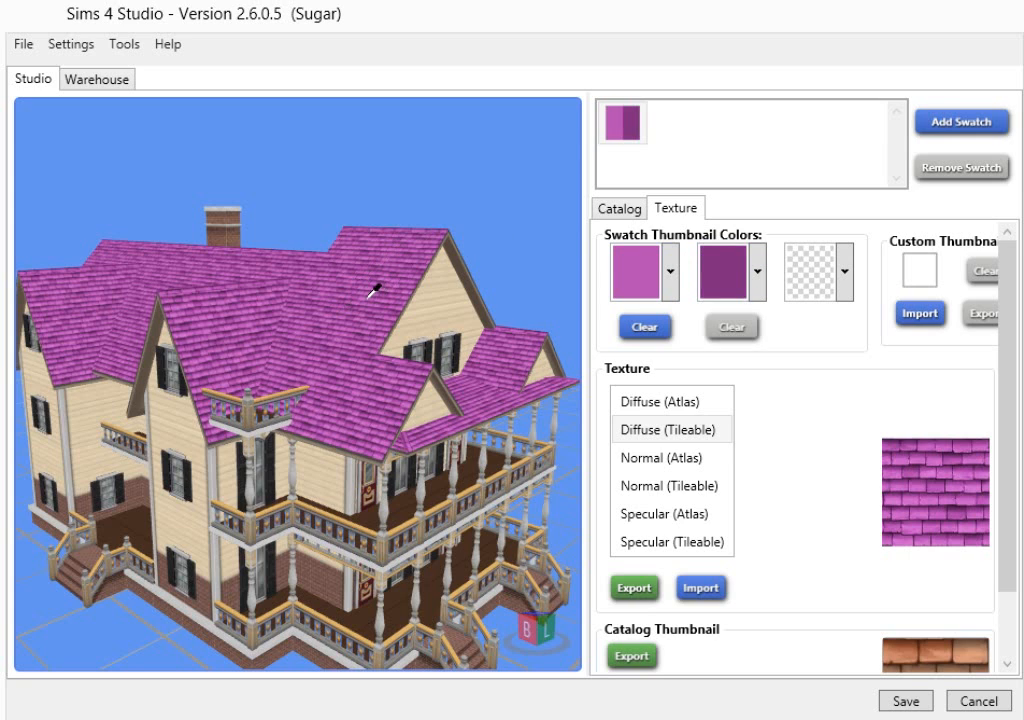
click(380, 291)
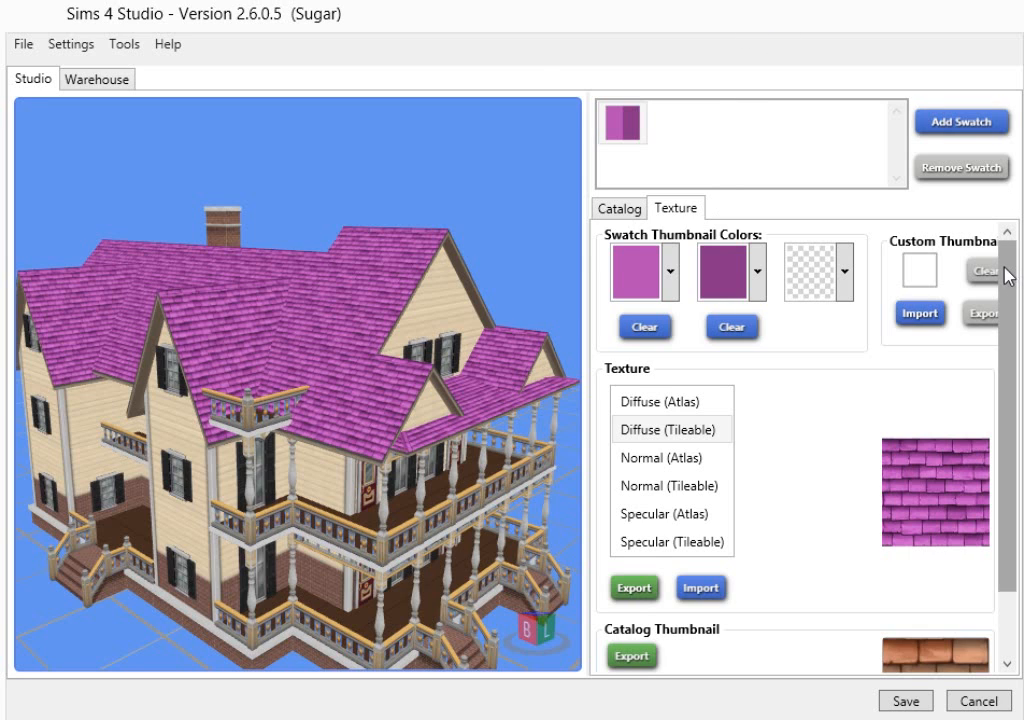
- Switch to paint.net and resize Tileable1.png to 116 × 116 pixels with the aspect ratio maintained
drag(1006, 275, 999, 393)
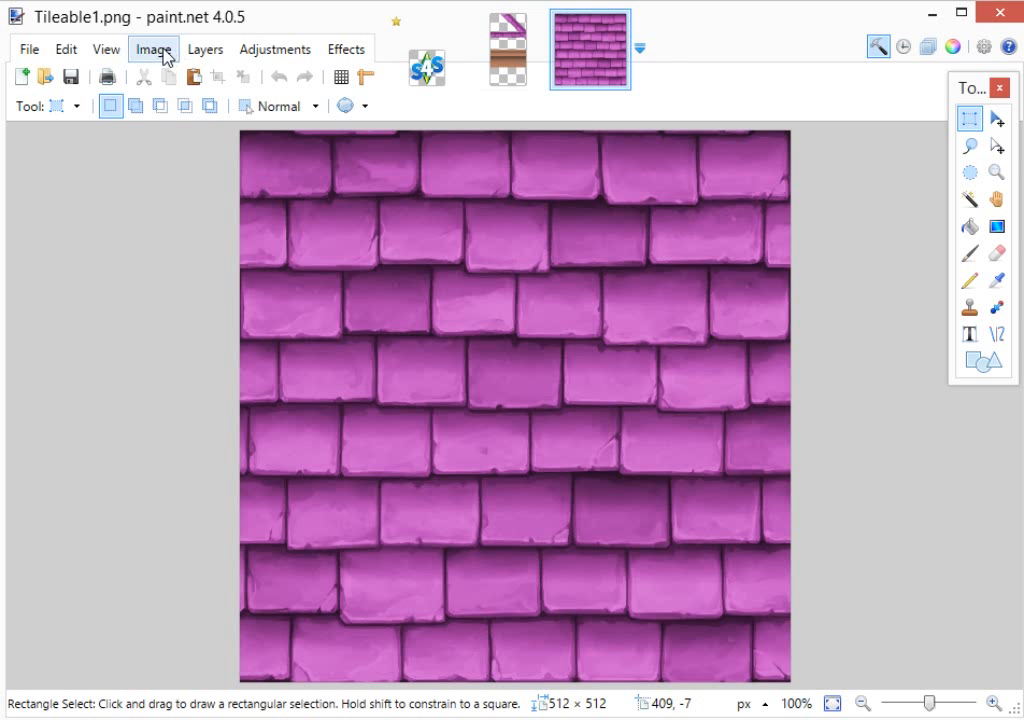
click(155, 50)
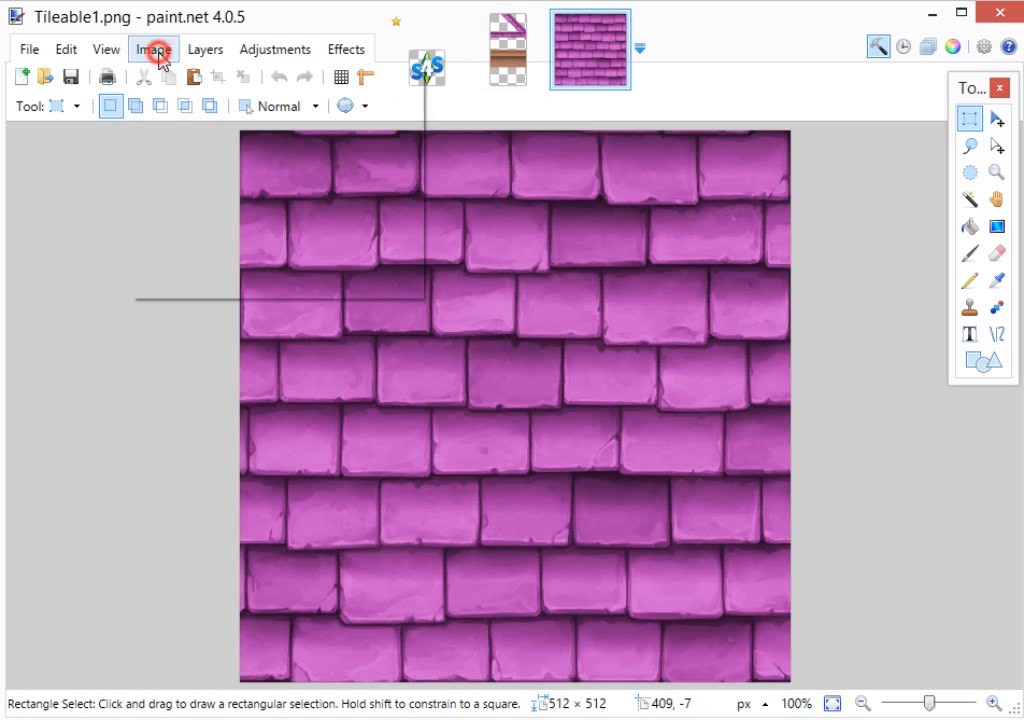
click(174, 101)
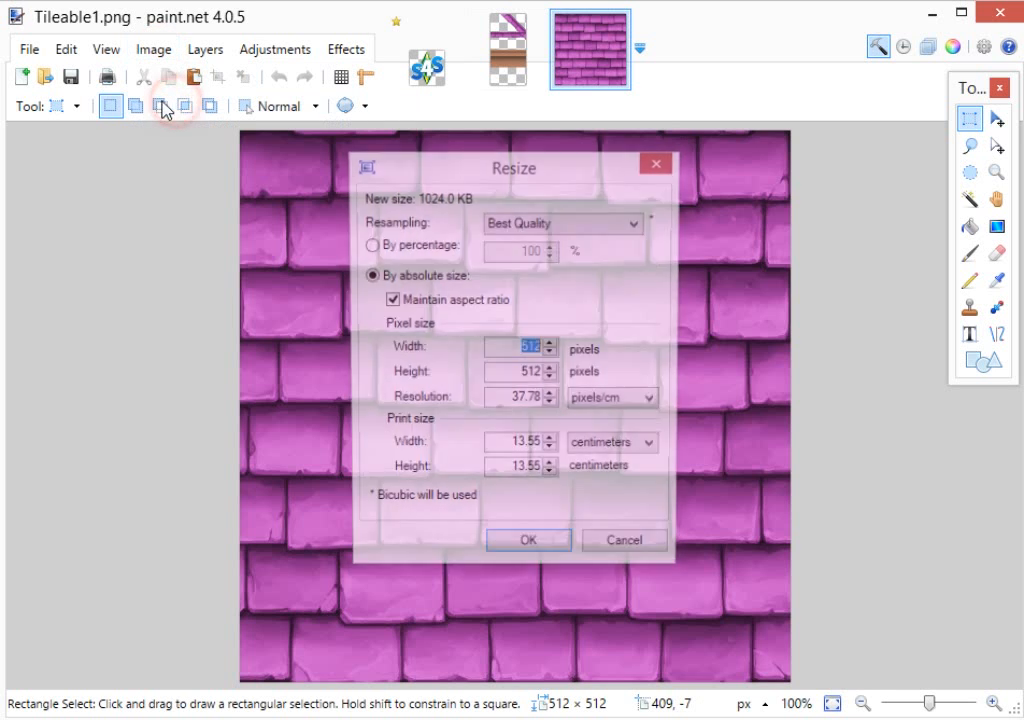
text(116)
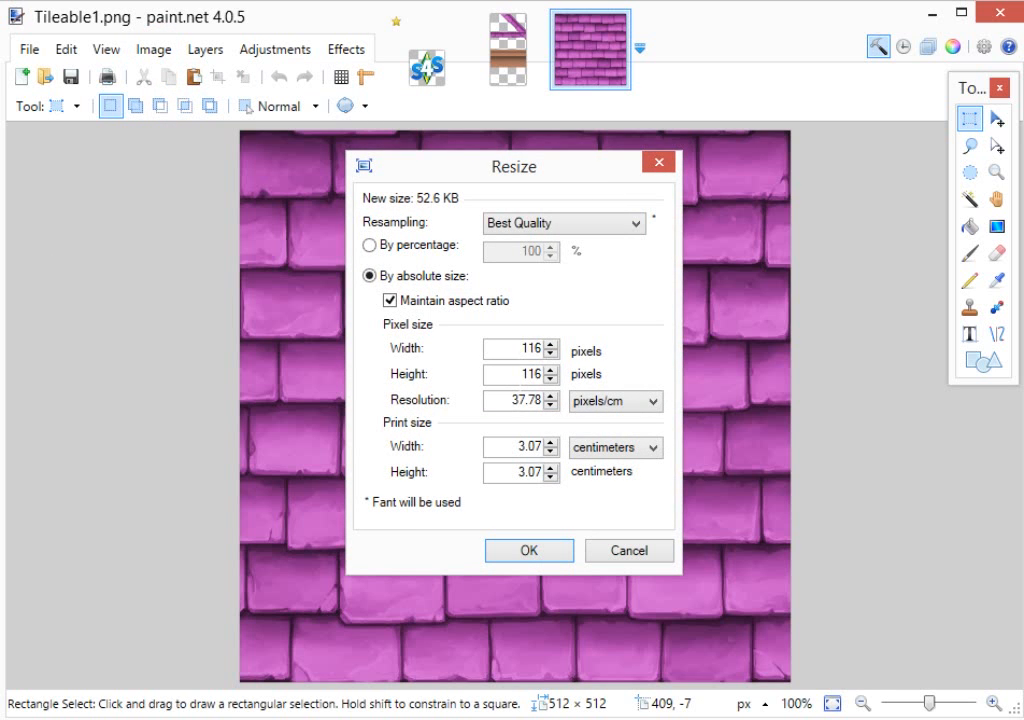
click(541, 550)
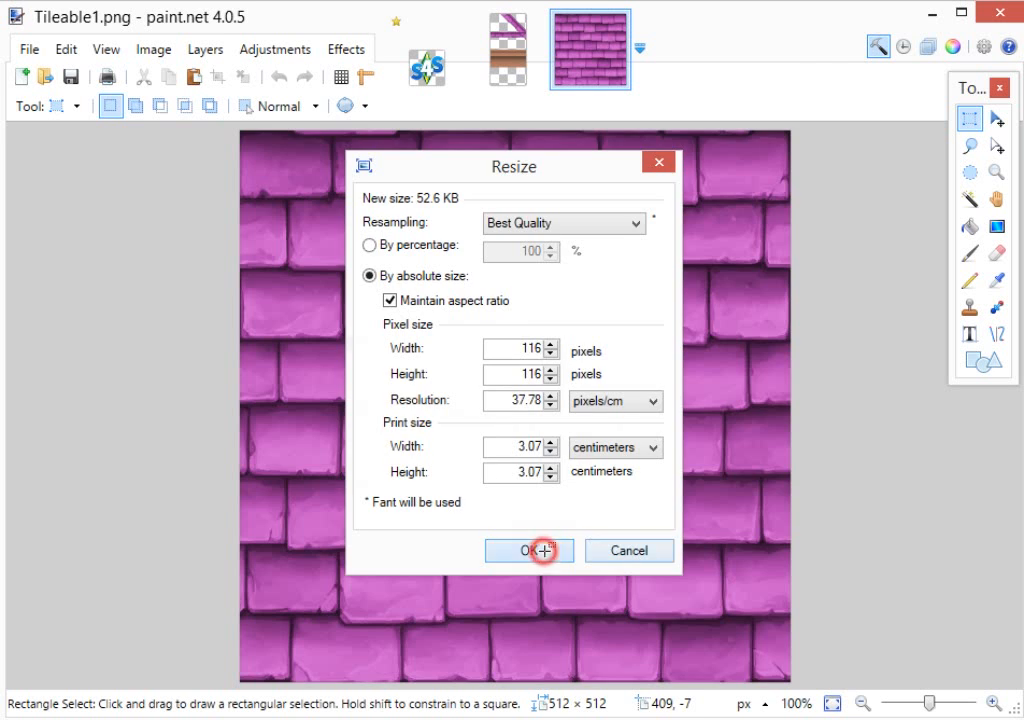
- Copy the S4S logo from the untitled 32 × 32 image and paste it into a new layer of Tileable1.png
click(437, 88)
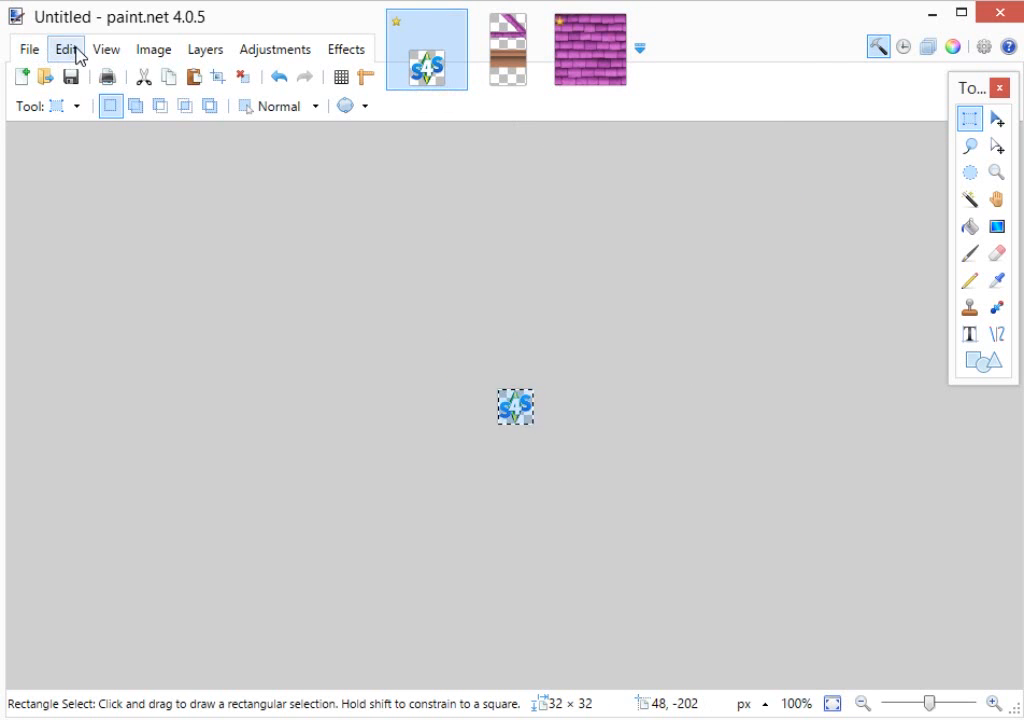
click(68, 52)
click(95, 158)
click(560, 57)
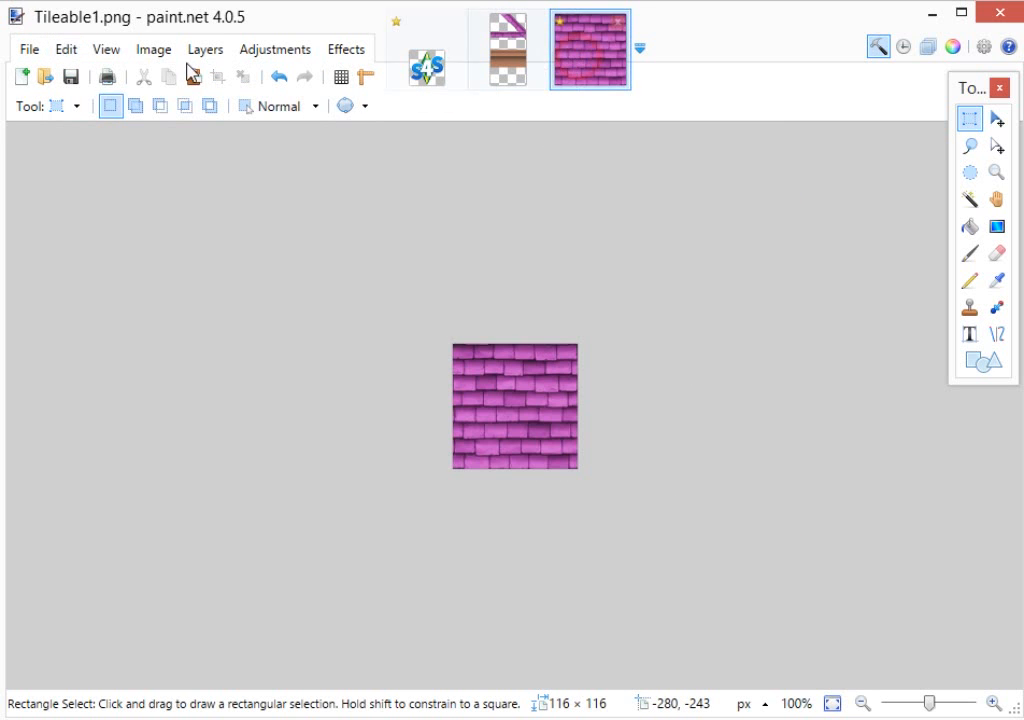
click(76, 58)
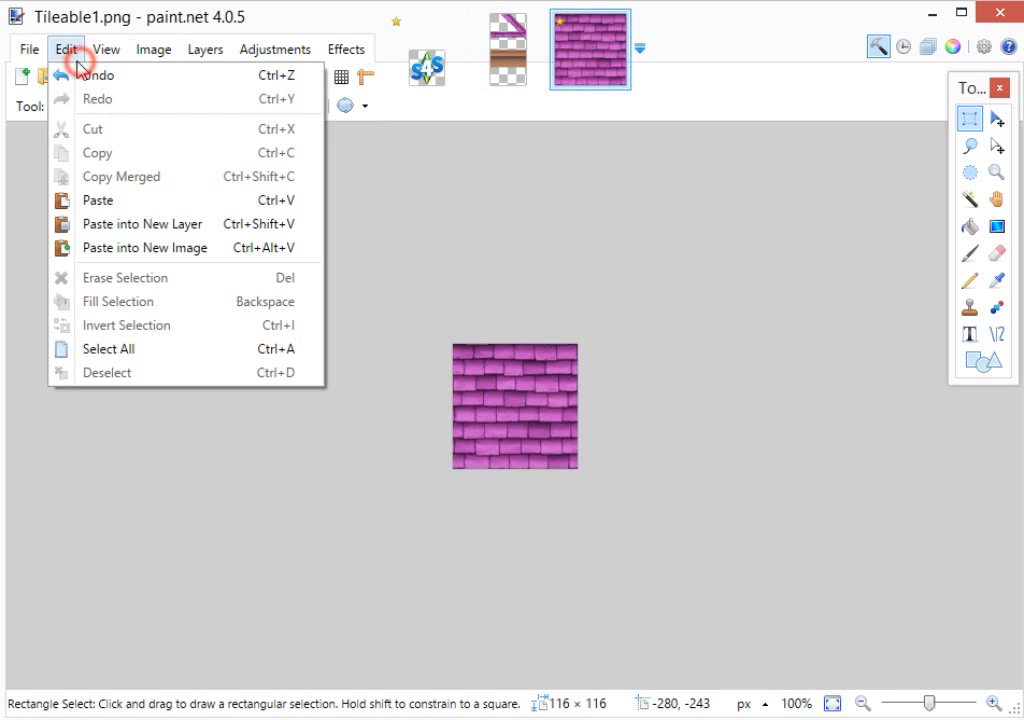
click(152, 224)
- Save the resized image with the logo over Tileable1.png in PNG format in the RoofRecolor folder
click(30, 48)
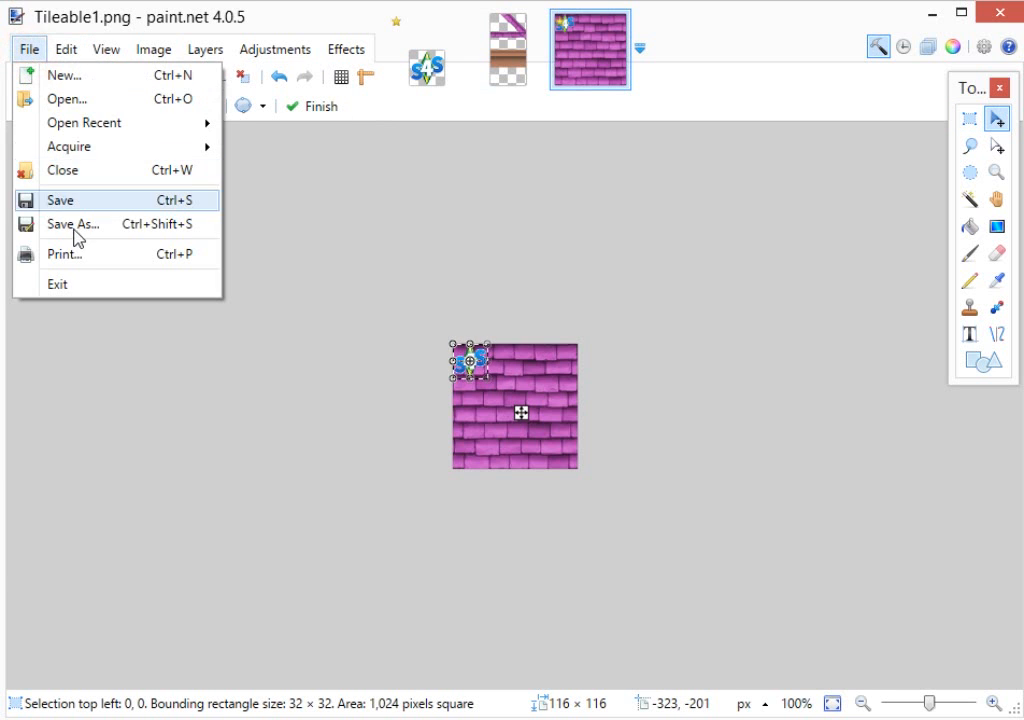
click(82, 226)
click(262, 498)
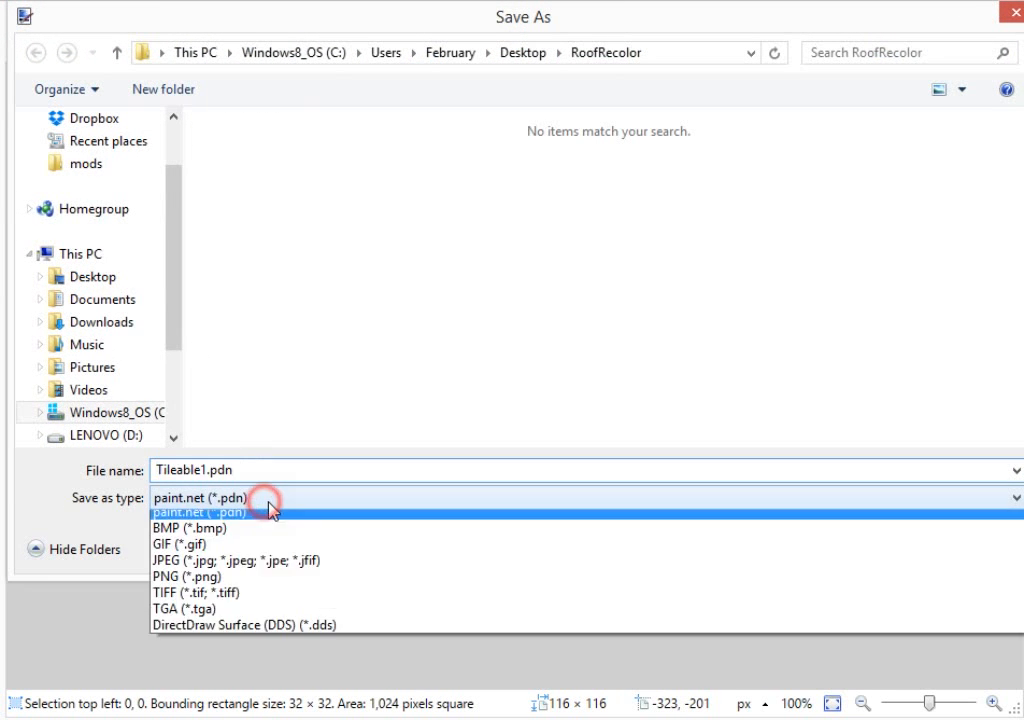
click(307, 590)
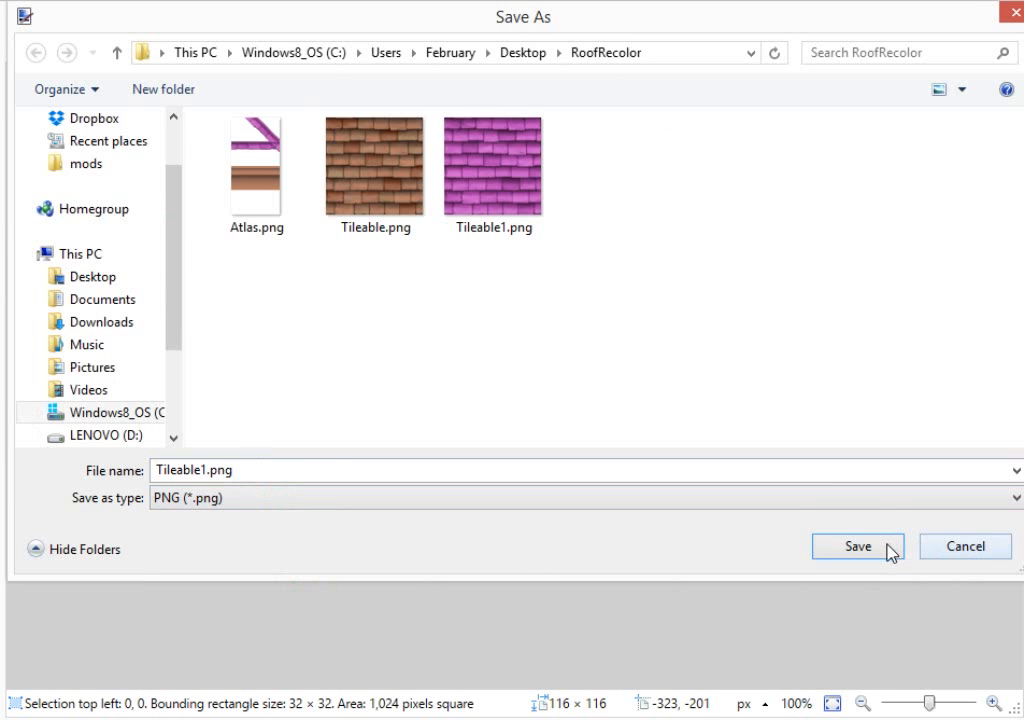
click(885, 549)
click(254, 301)
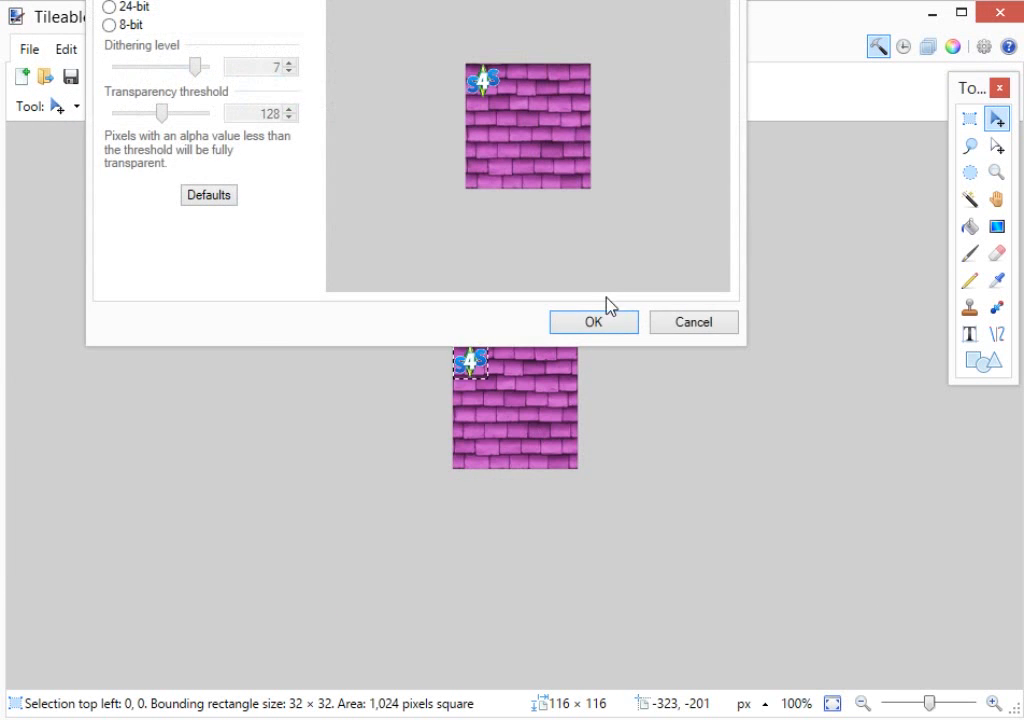
click(602, 329)
click(492, 406)
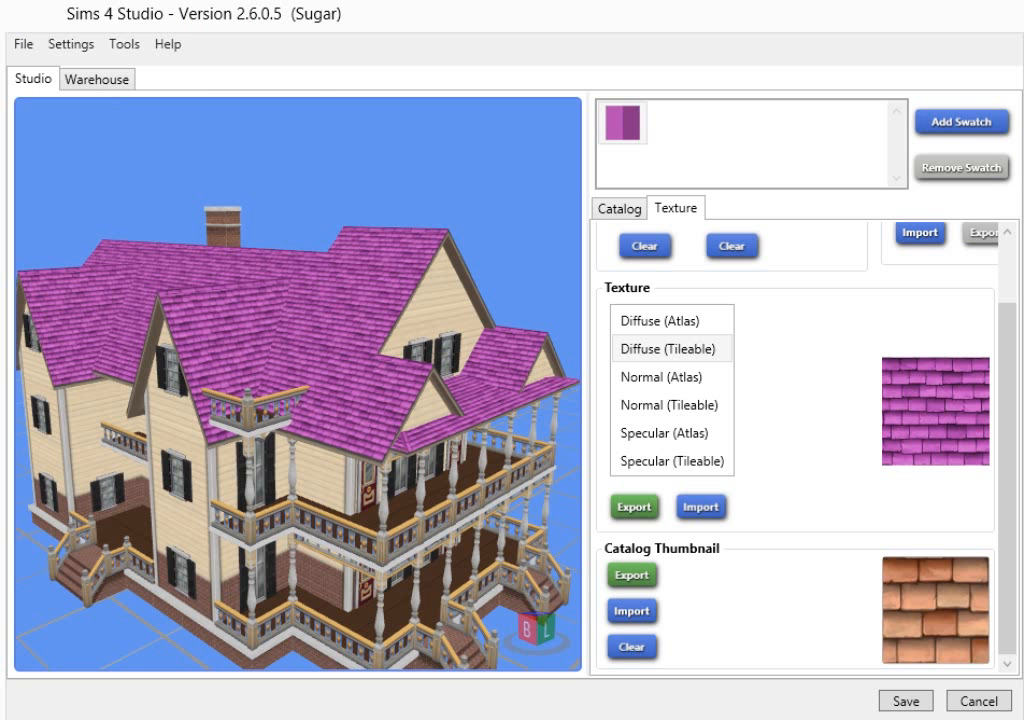
- Switch to Sims 4 Studio and import Tileable1.png from the RoofRecolor folder as the catalog thumbnail
click(631, 612)
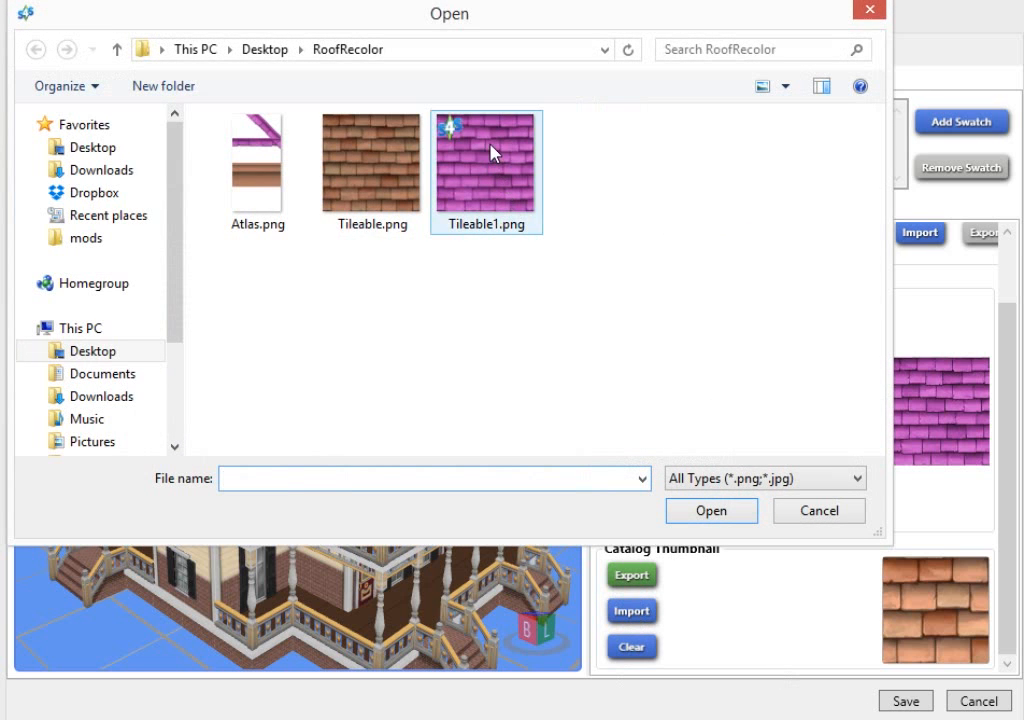
click(491, 153)
click(713, 512)
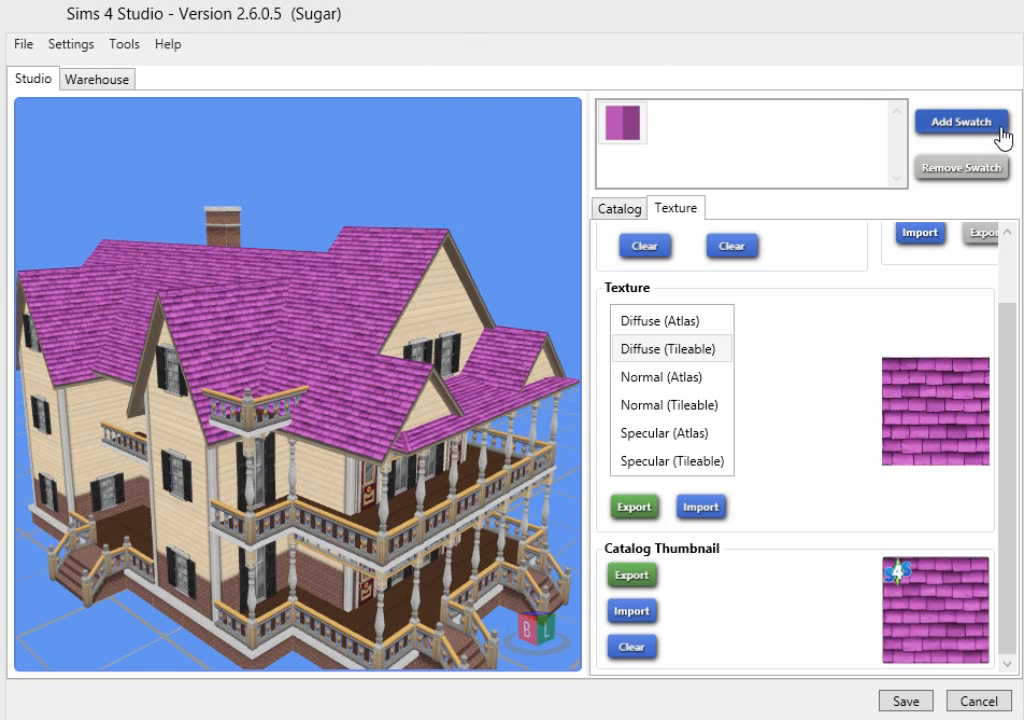
- Add a second swatch and import the red Atlas.png from the RoofRecolor folder as its Diffuse (Atlas) texture
click(950, 126)
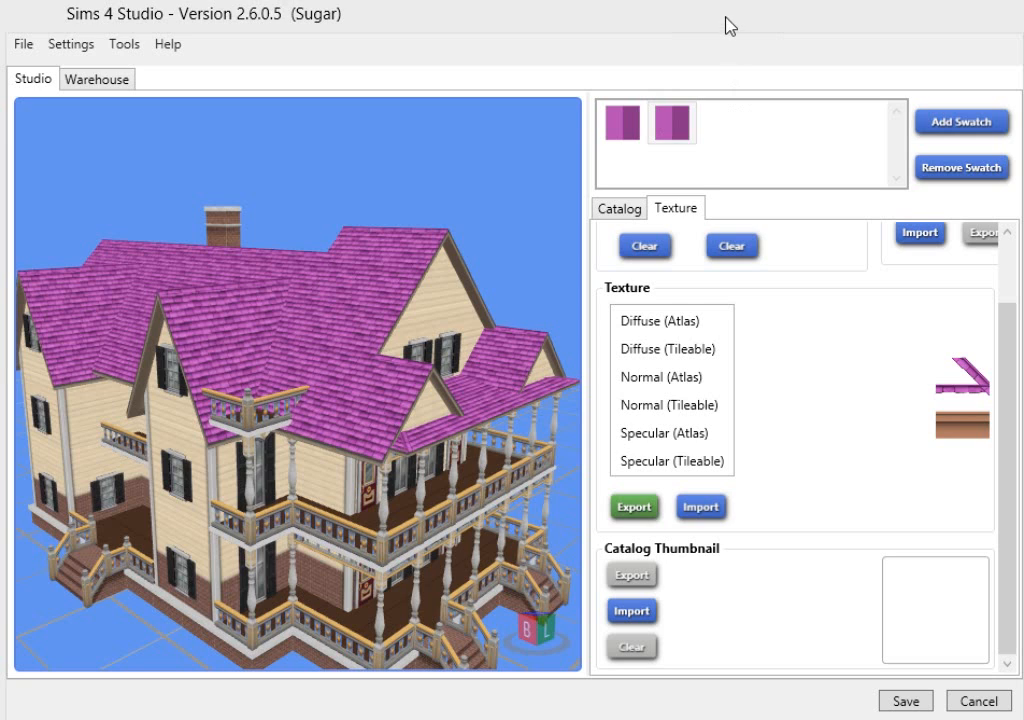
click(684, 322)
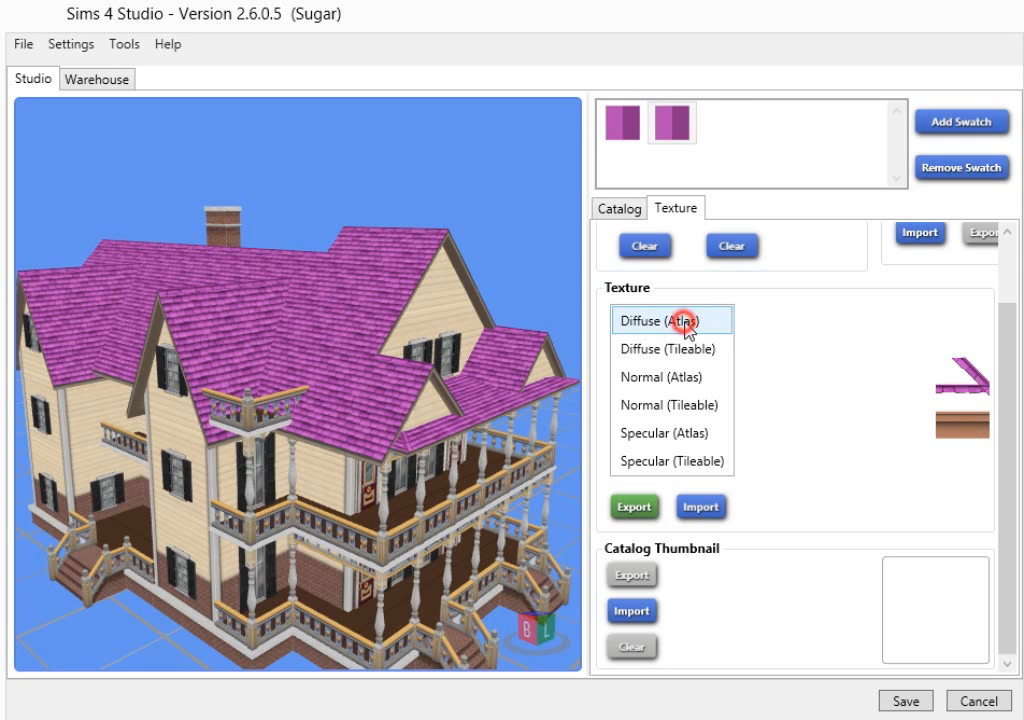
click(700, 510)
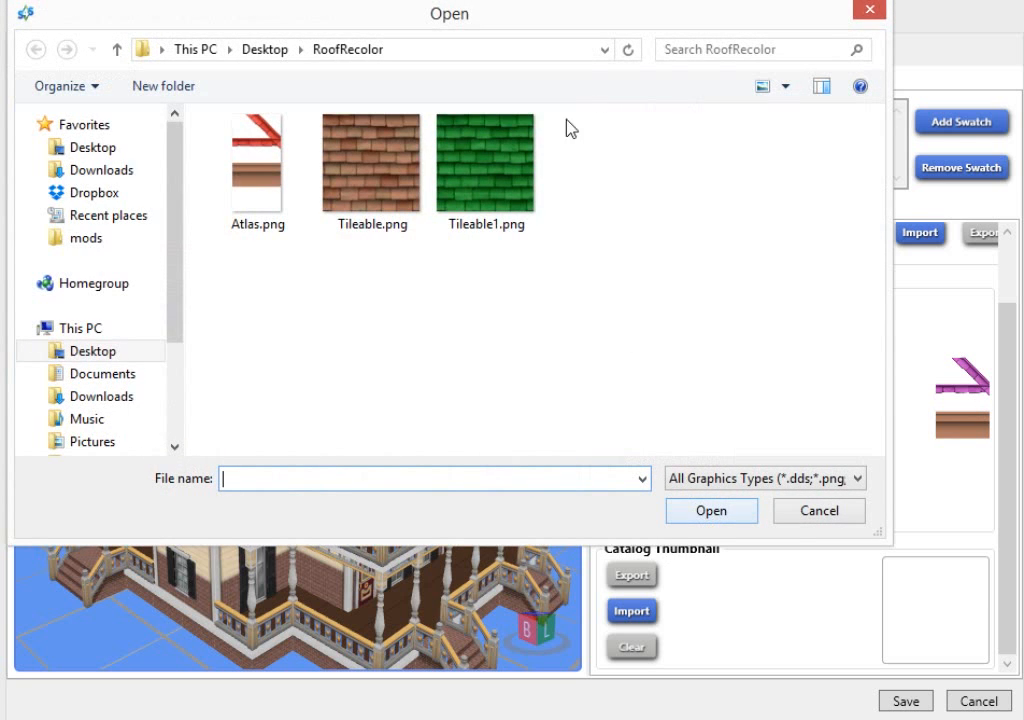
click(512, 178)
click(270, 150)
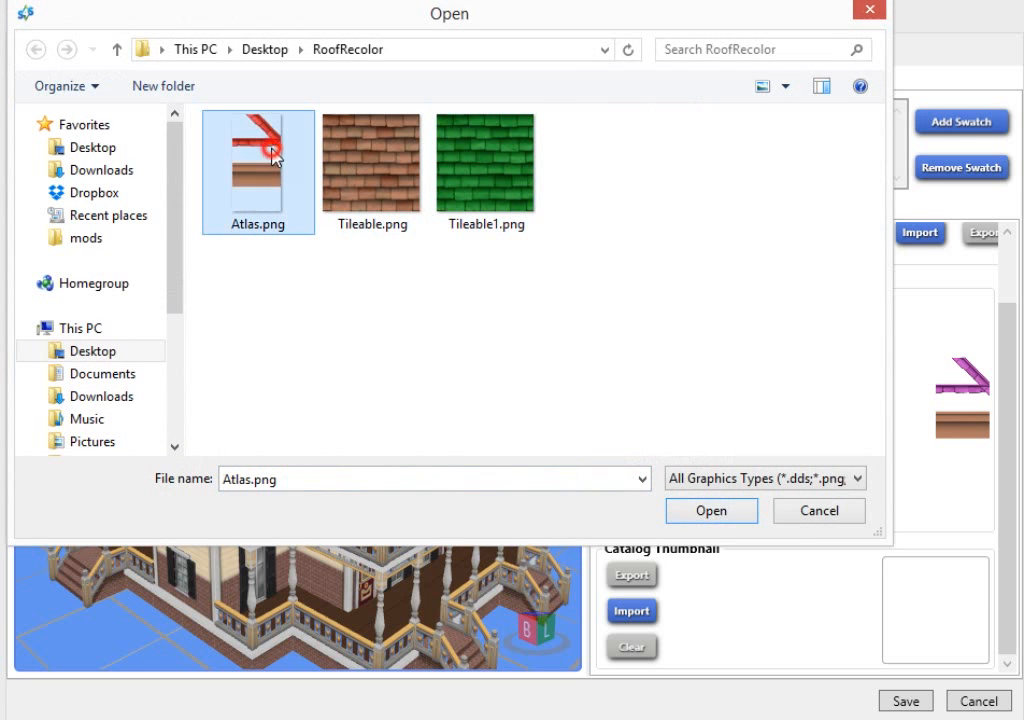
click(713, 514)
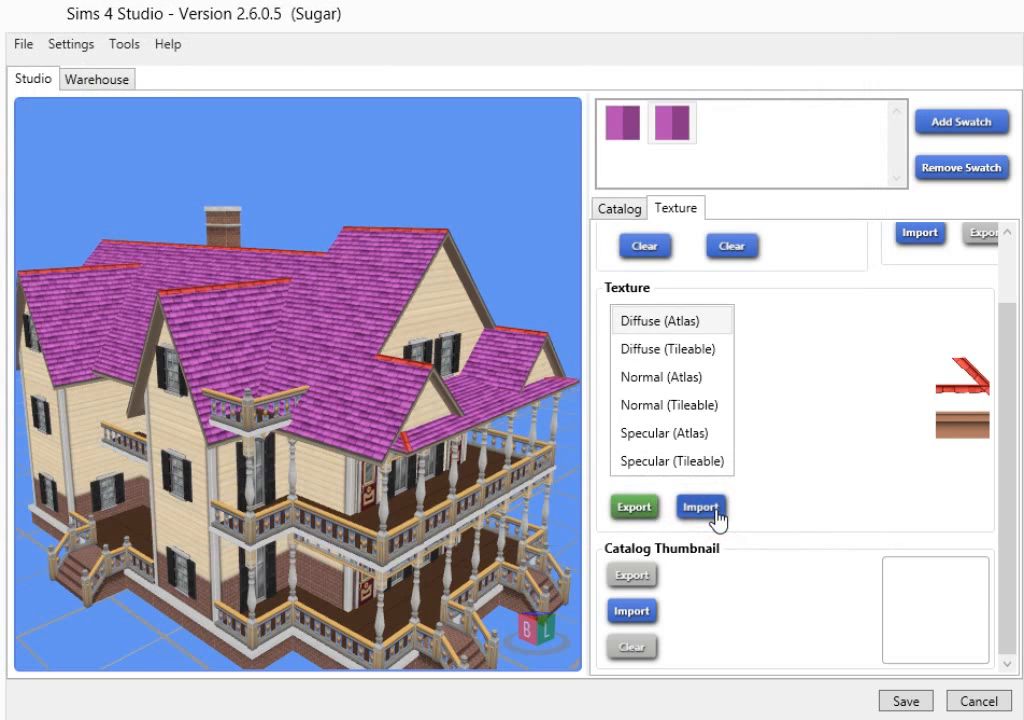
- Examine the second swatch's red ridge and edge trim on the house preview's roof from closer up
drag(400, 393, 318, 409)
scroll(318, 405, up, 5)
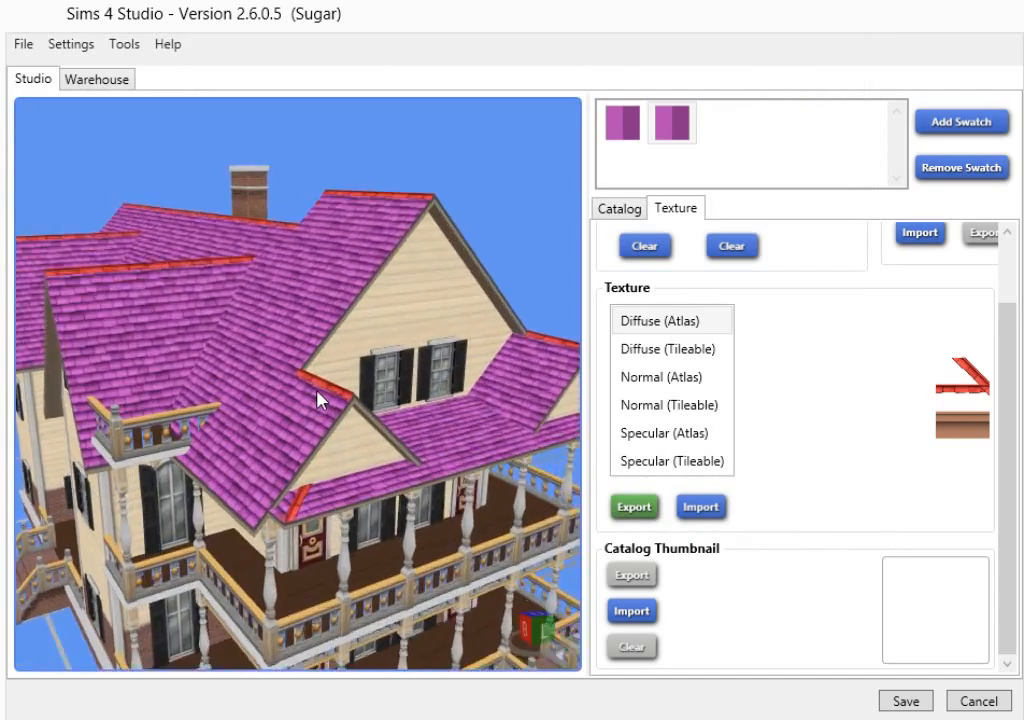
right_drag(453, 405, 470, 411)
scroll(333, 393, up, 3)
drag(299, 384, 283, 361)
scroll(378, 418, down, 3)
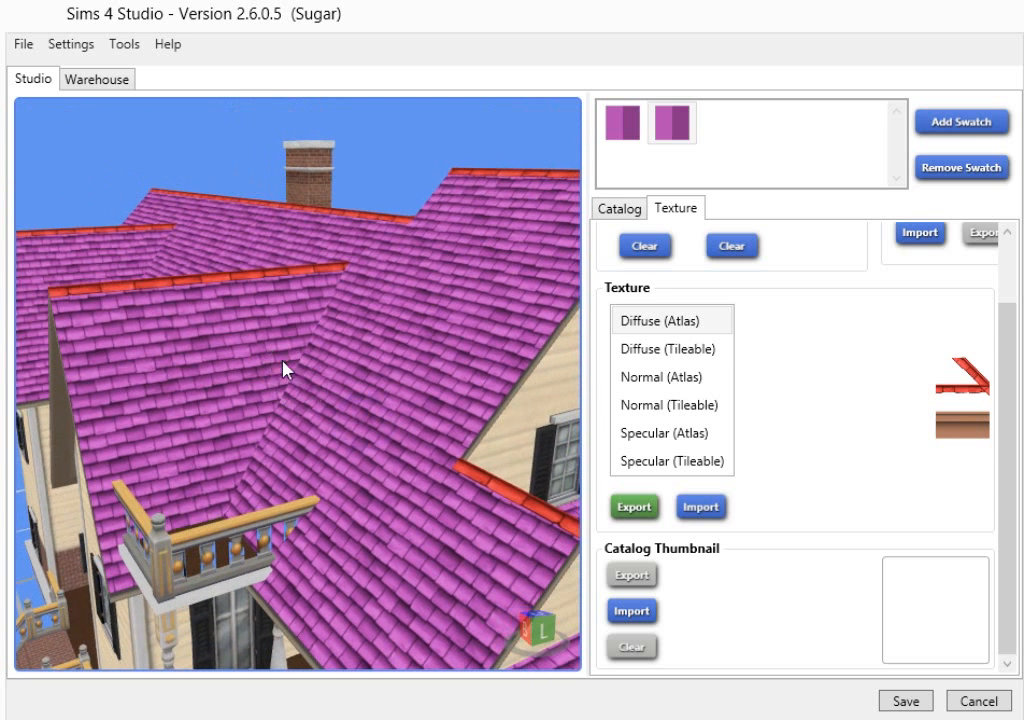
- Import the green Tileable1.png from the RoofRecolor folder as the second swatch's Diffuse (Tileable) texture and inspect it on the house preview
click(676, 352)
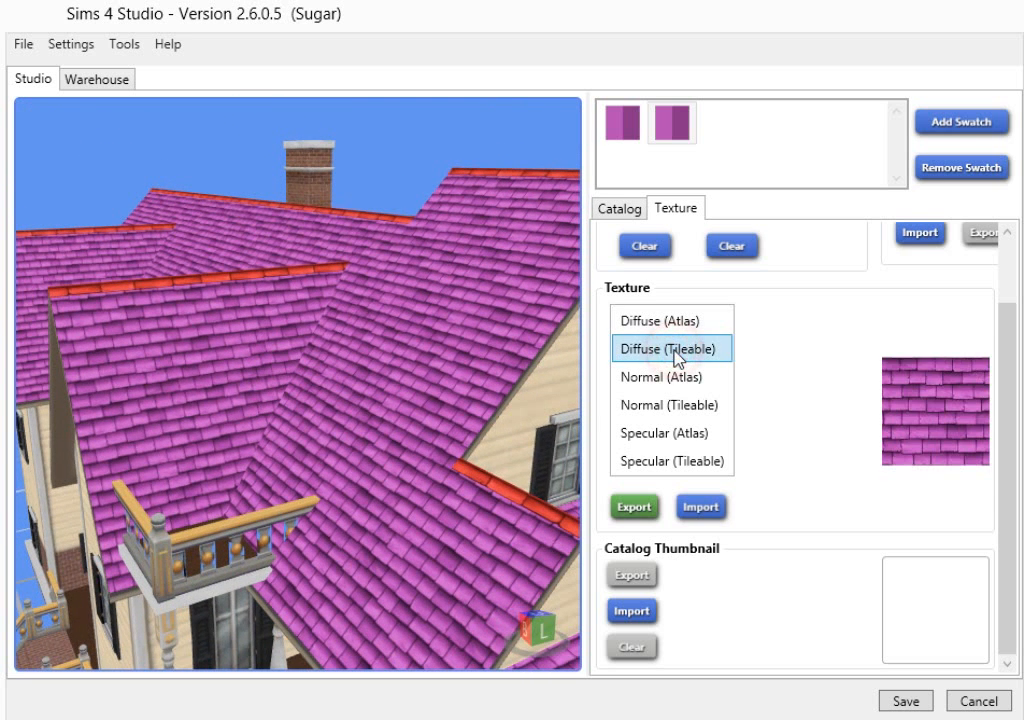
click(696, 507)
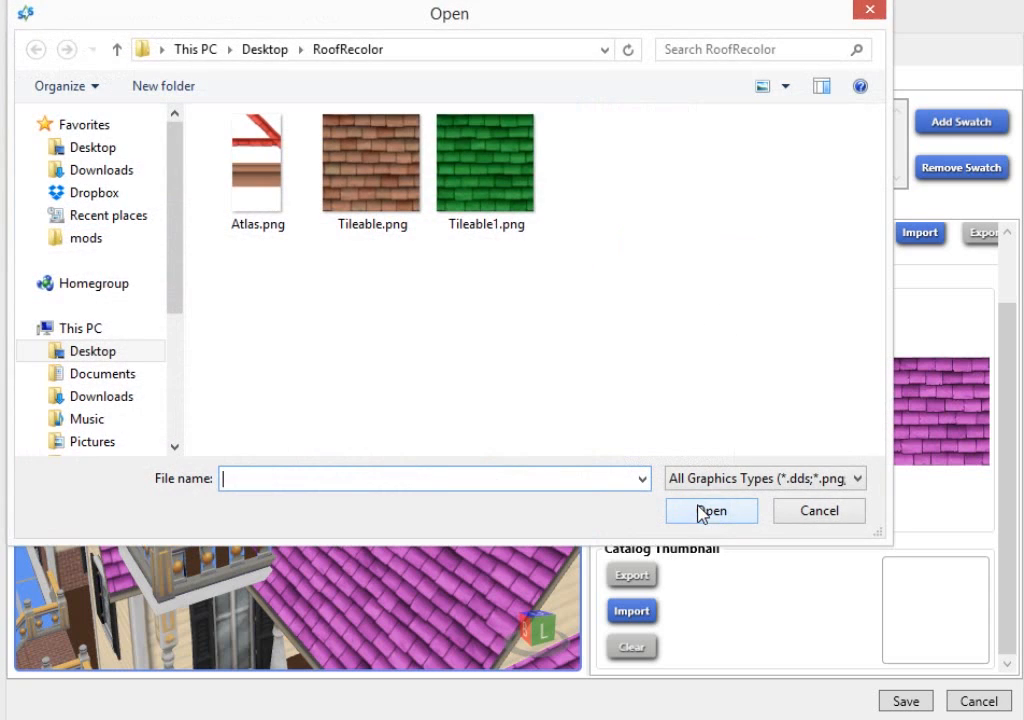
double_click(500, 172)
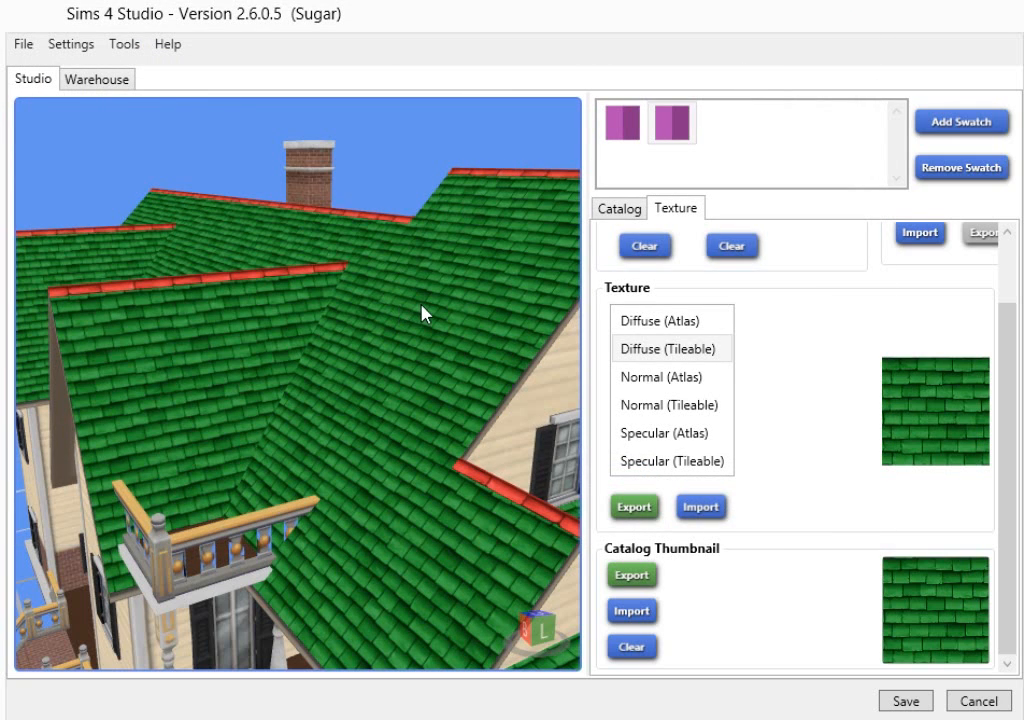
drag(421, 314, 415, 255)
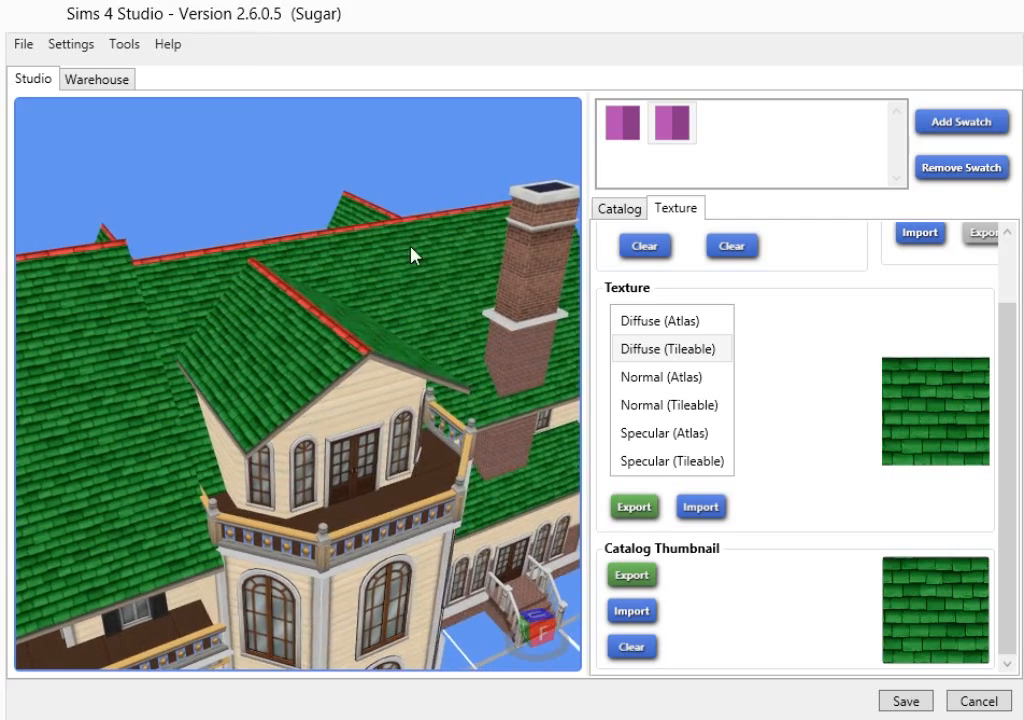
drag(379, 306, 271, 245)
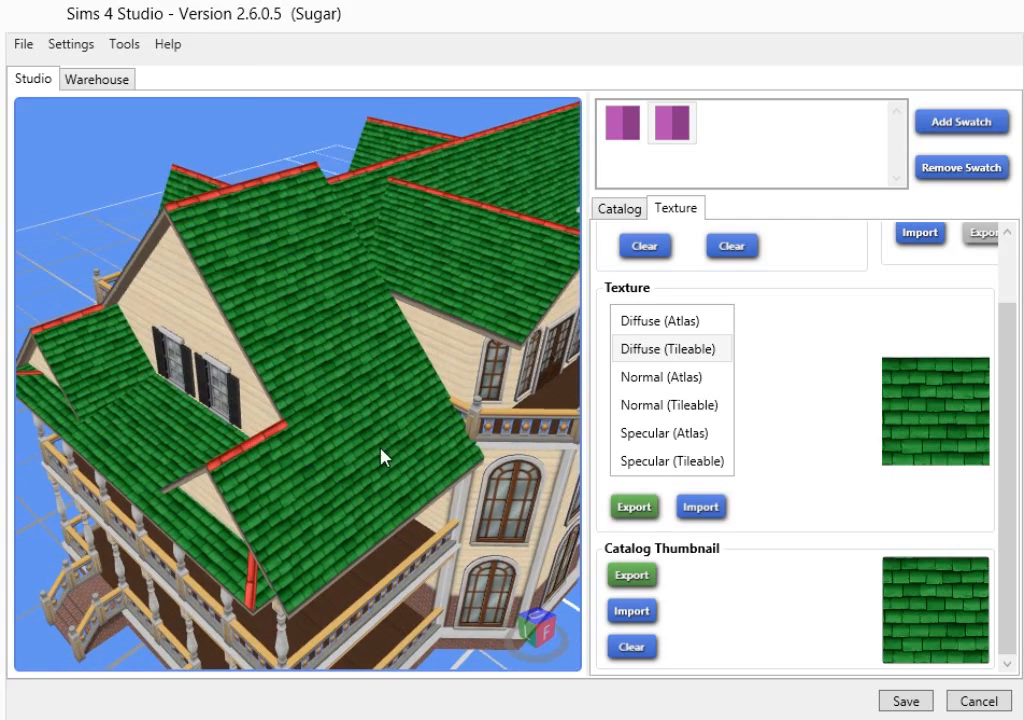
drag(347, 435, 820, 593)
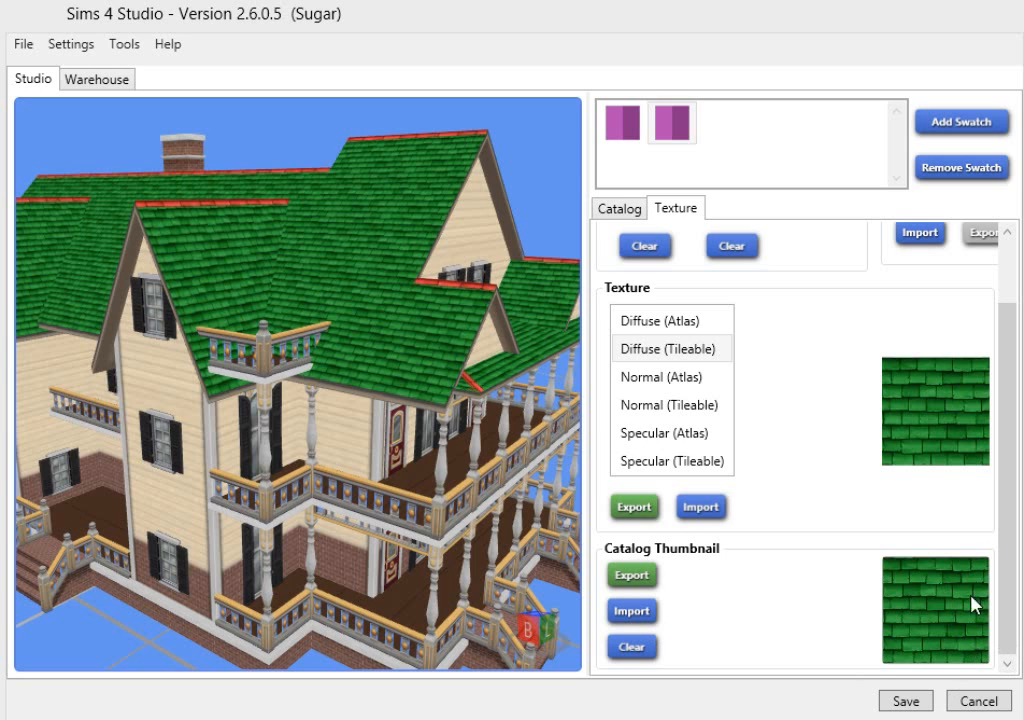
- Replace the second swatch's catalog thumbnail with the logo version of Tileable1.png from the RoofRecolor folder
click(640, 610)
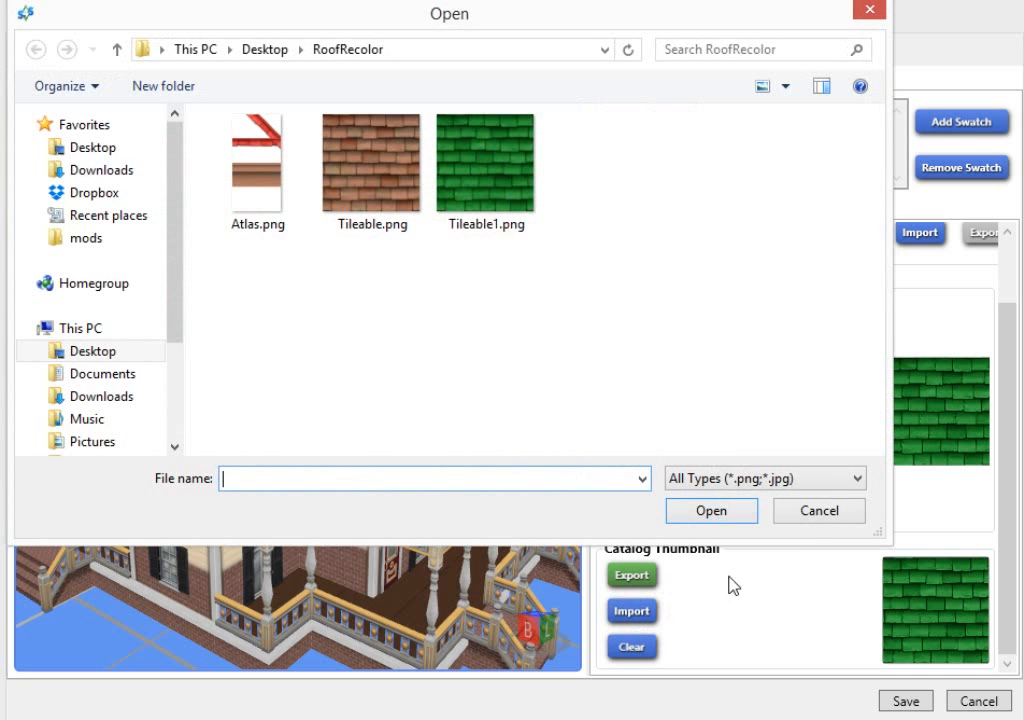
click(814, 510)
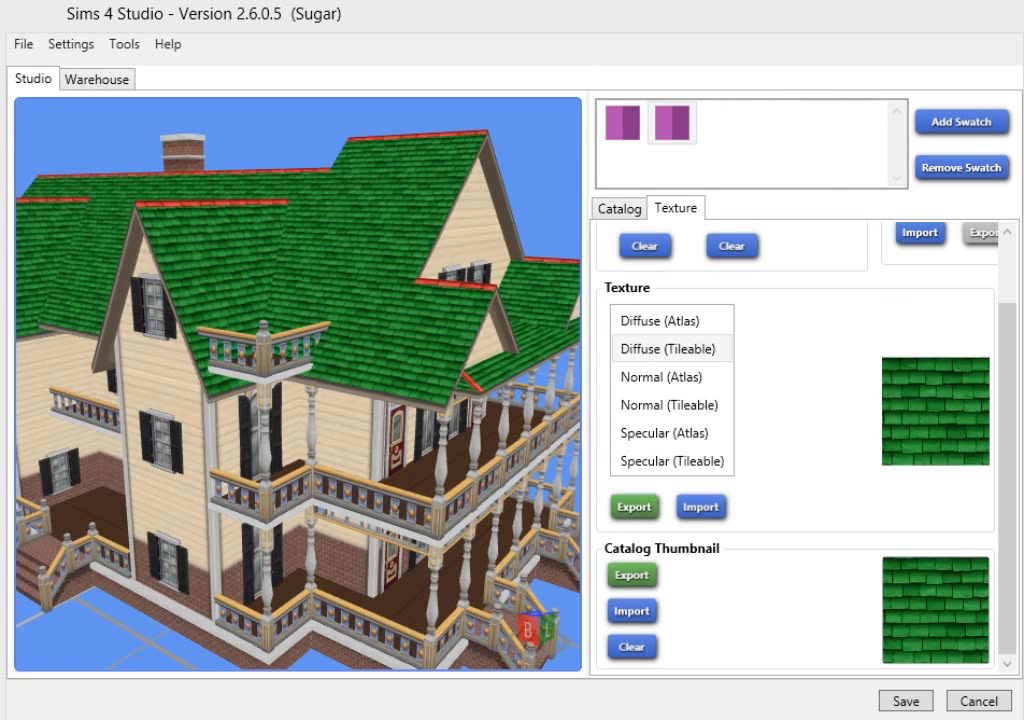
click(653, 613)
double_click(500, 165)
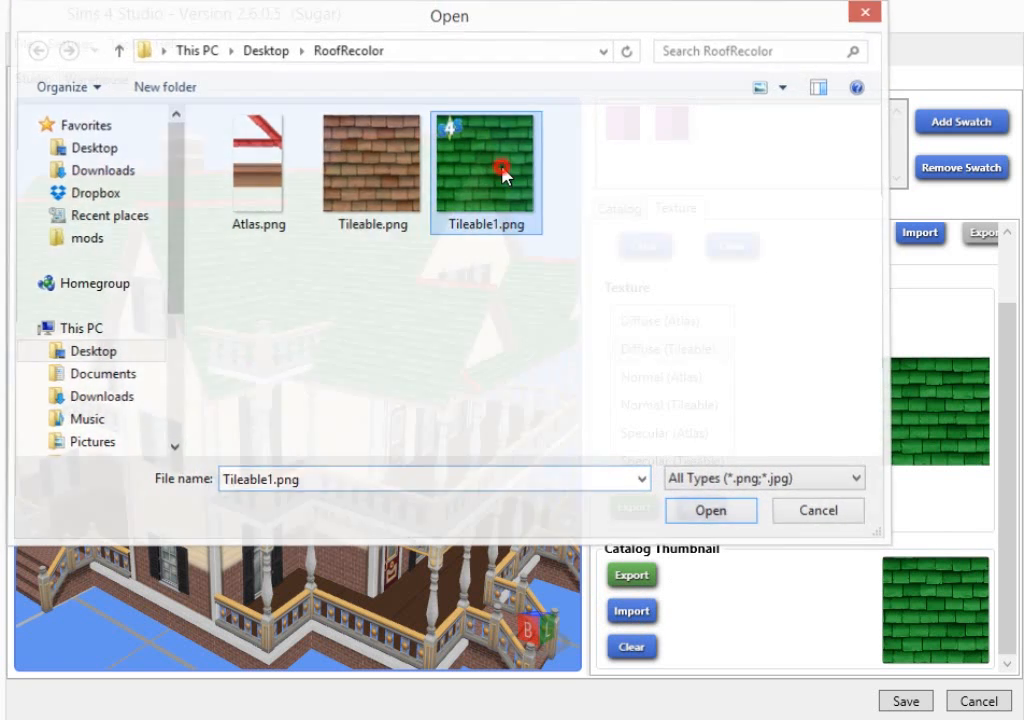
- Sample the shingles' green and the ridge trim's red as the second swatch's first and second thumbnail colors and save the package
drag(1006, 507, 999, 411)
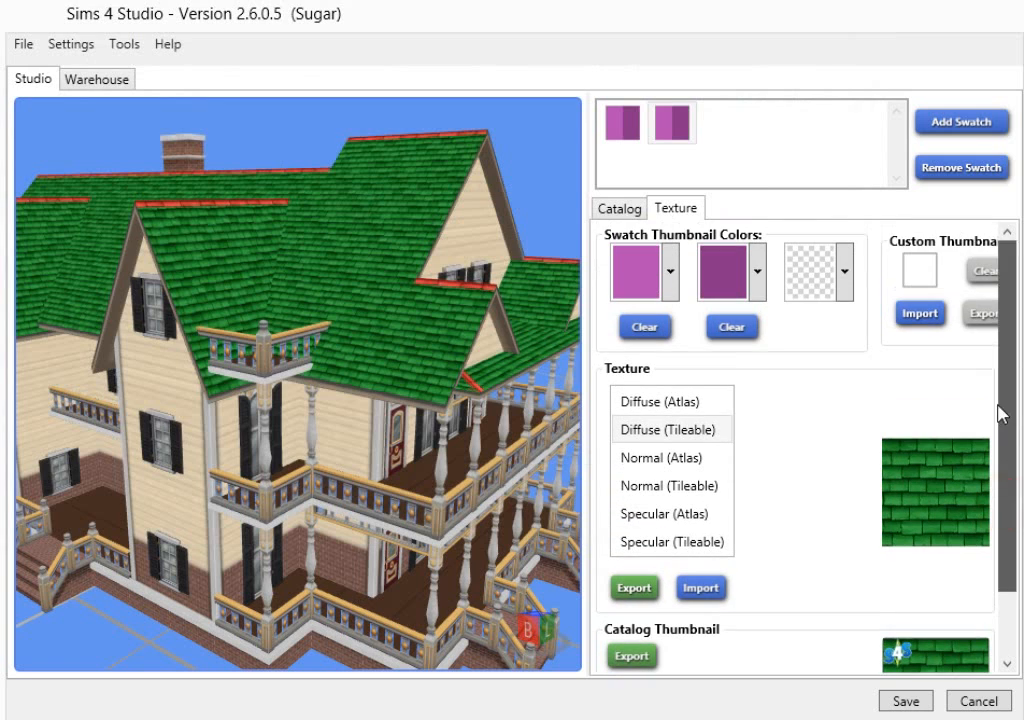
click(647, 274)
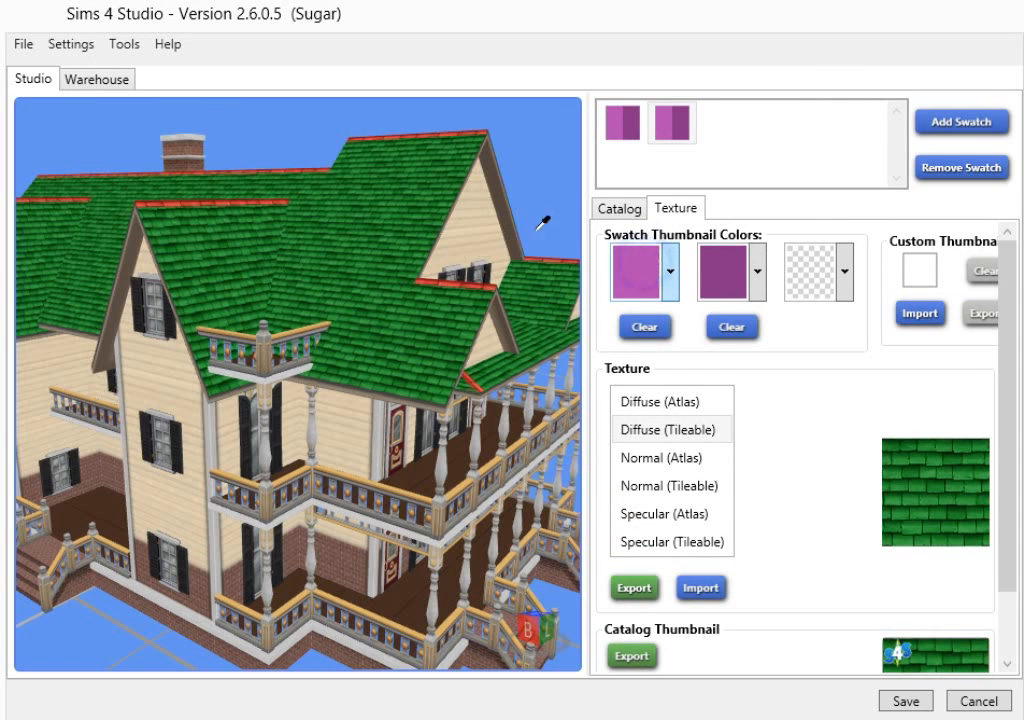
click(407, 186)
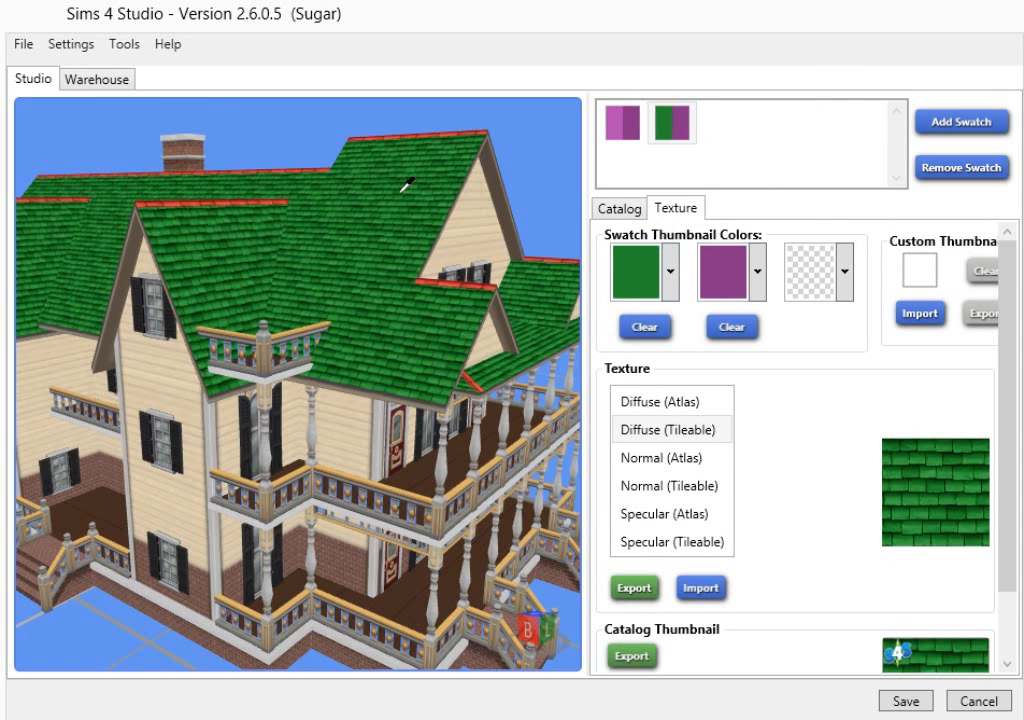
click(725, 272)
click(429, 130)
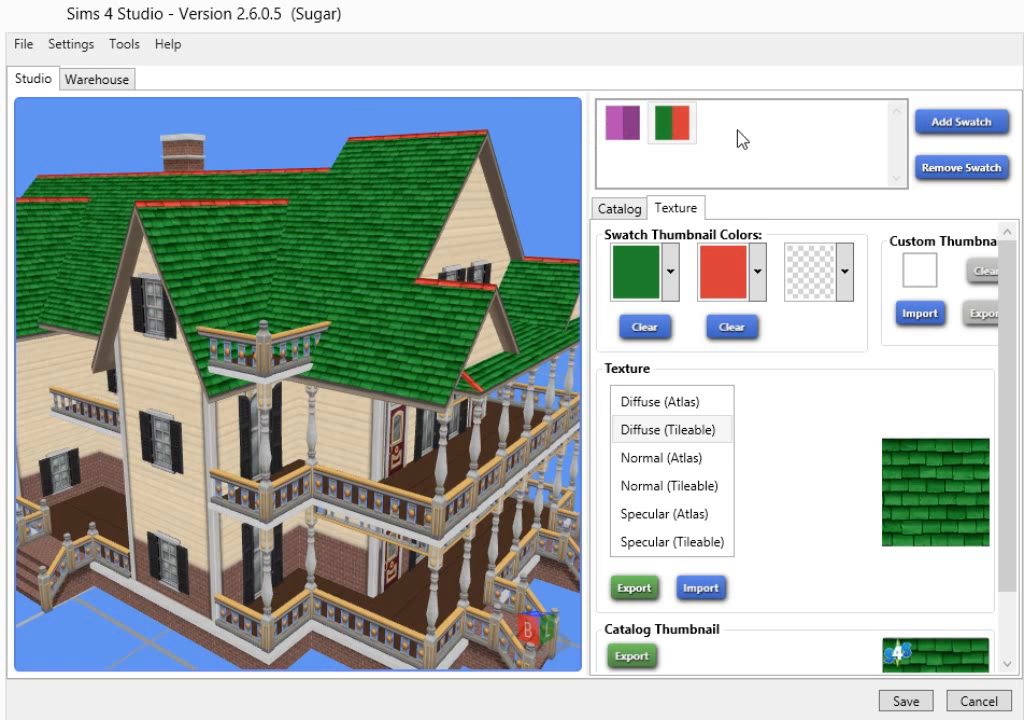
click(905, 703)
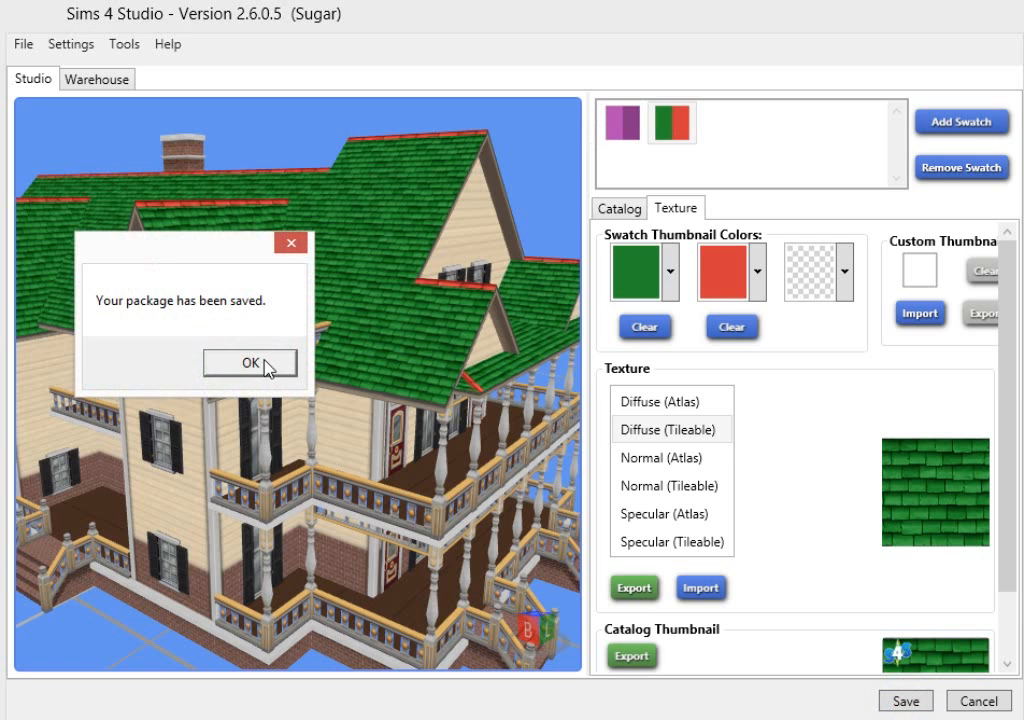
click(262, 361)
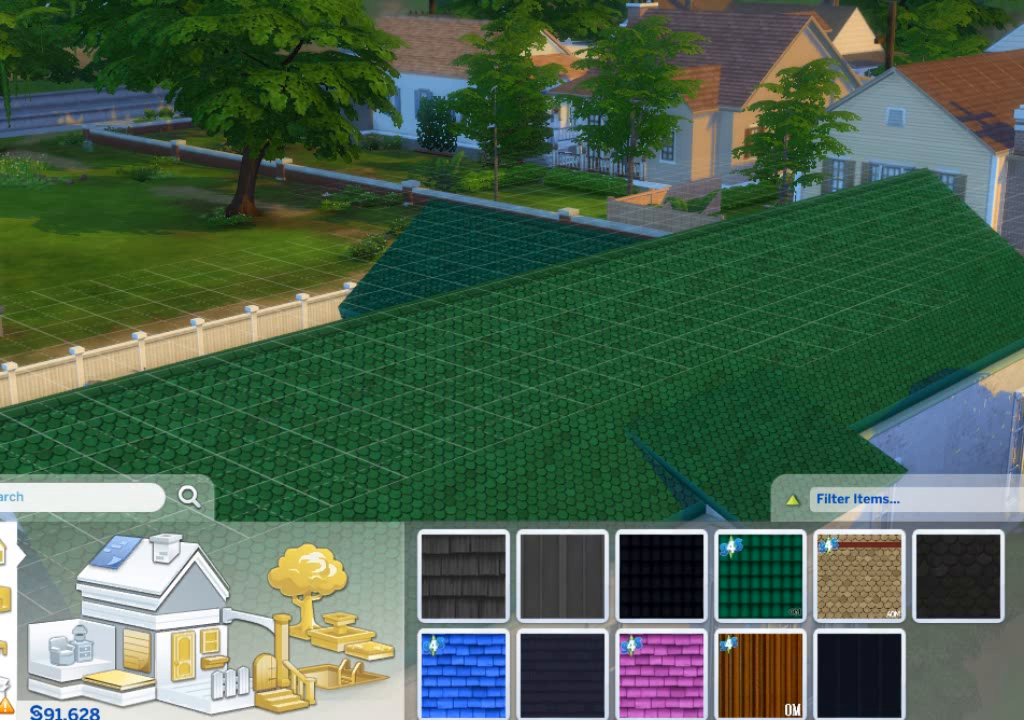
- Switch to The Sims 4 and apply the purple swatch of My Roof to the house's roof sections
mouse_move(656, 697)
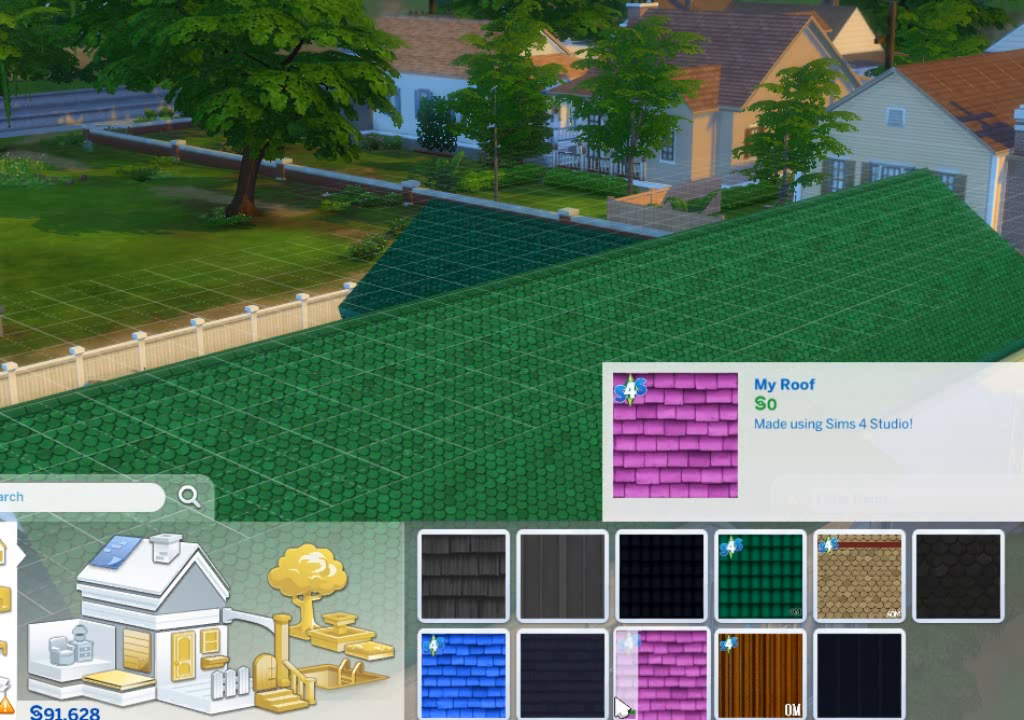
click(598, 638)
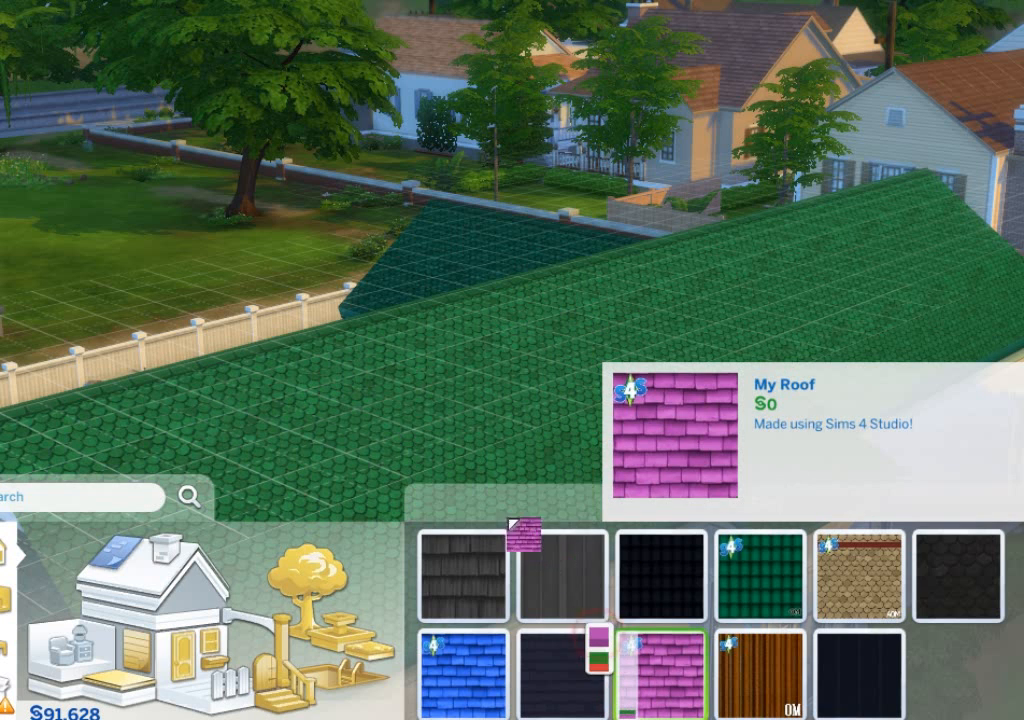
click(510, 413)
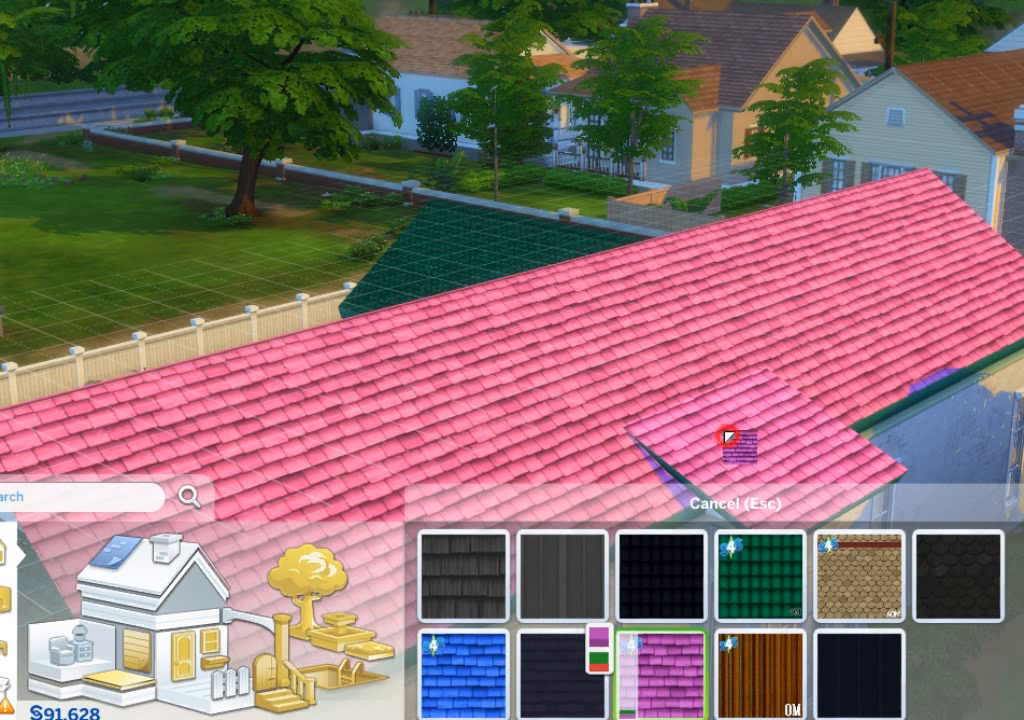
click(728, 437)
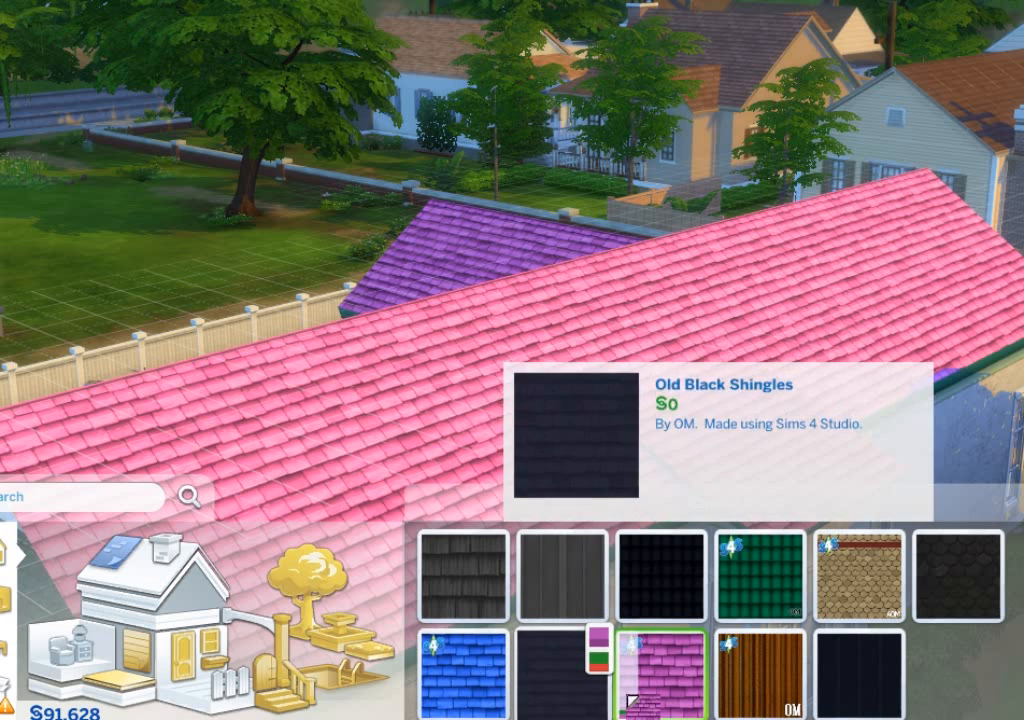
- Apply the green and red swatch of My Roof to the house's roof sections
click(599, 662)
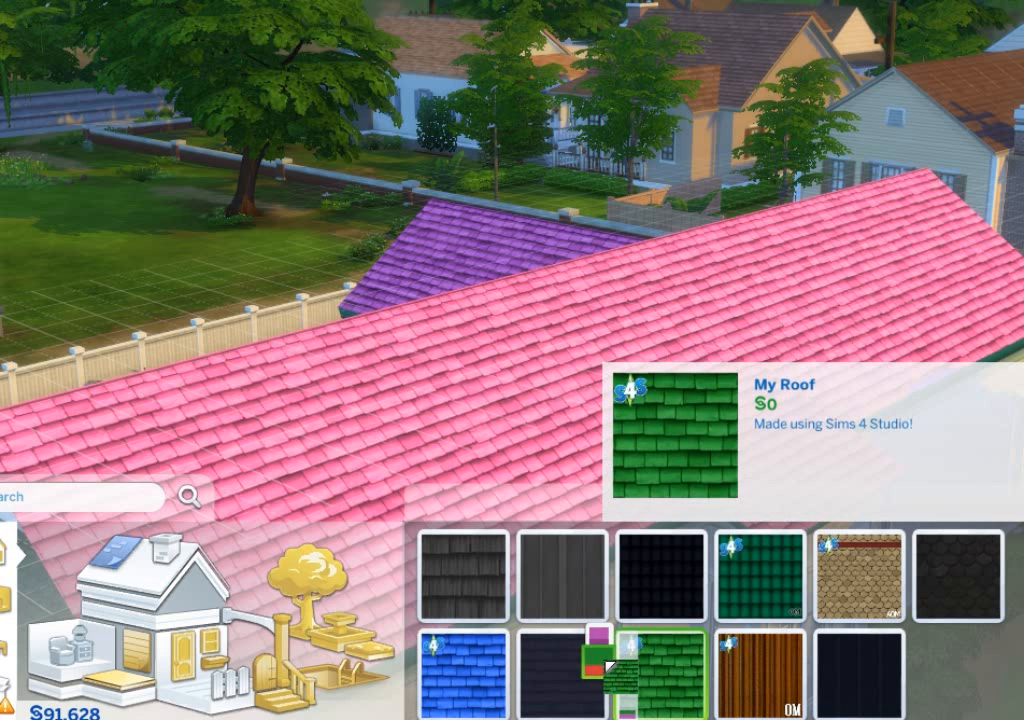
click(608, 664)
click(750, 311)
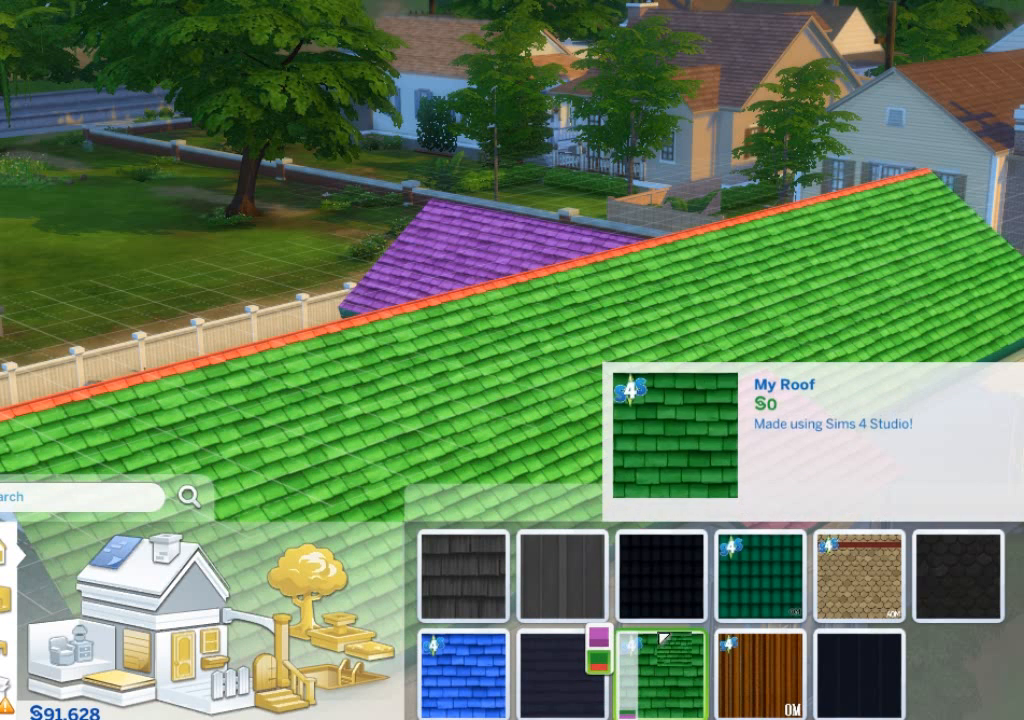
click(660, 638)
click(748, 440)
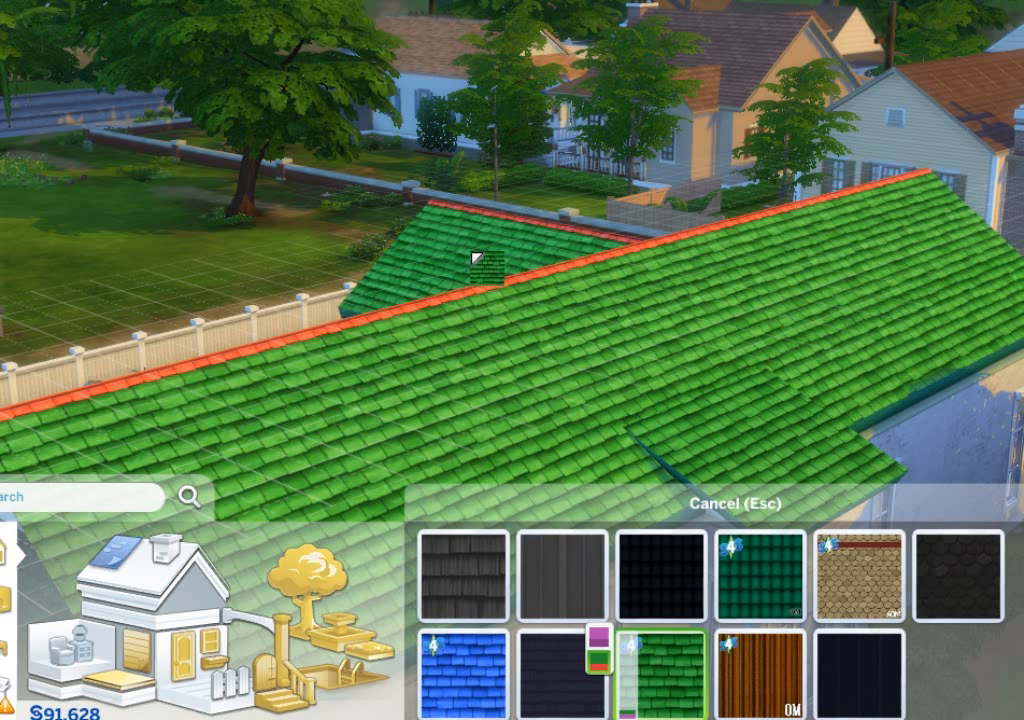